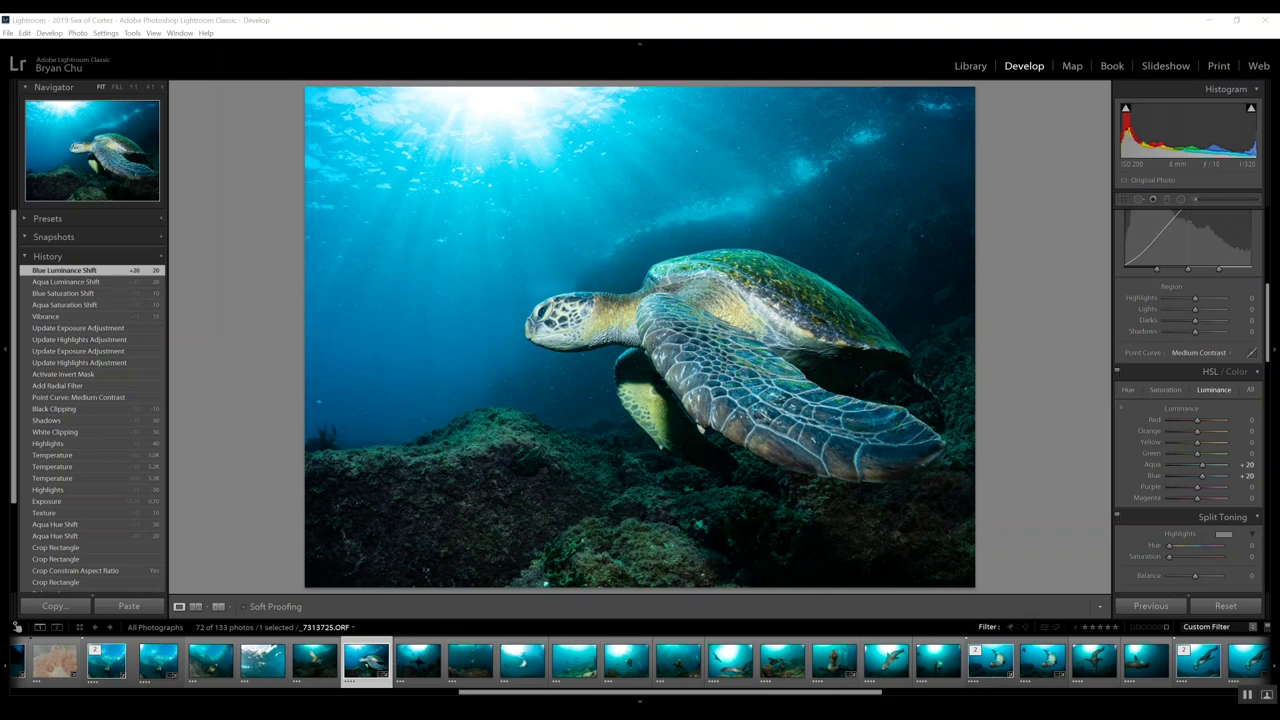
Send the sea turtle photo from Lightroom Classic to Photoshop CC 2019 for editing.
right_click(361, 662)
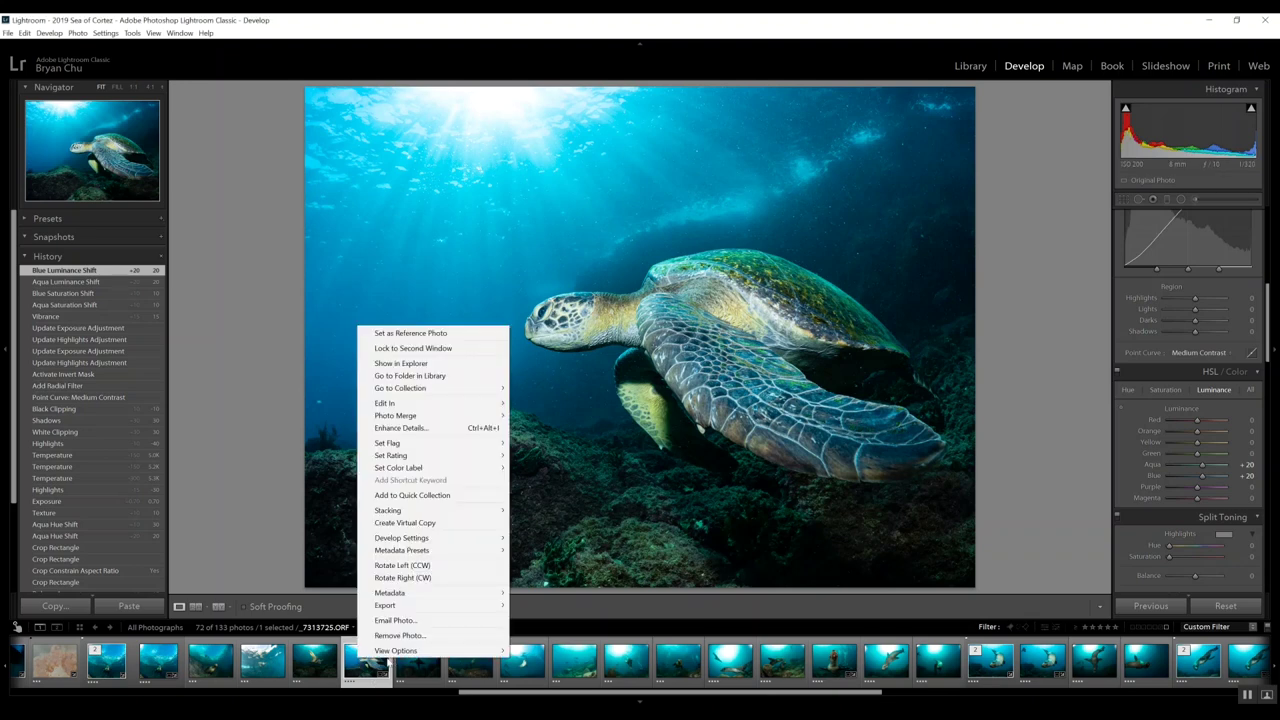
mouse_move(417, 405)
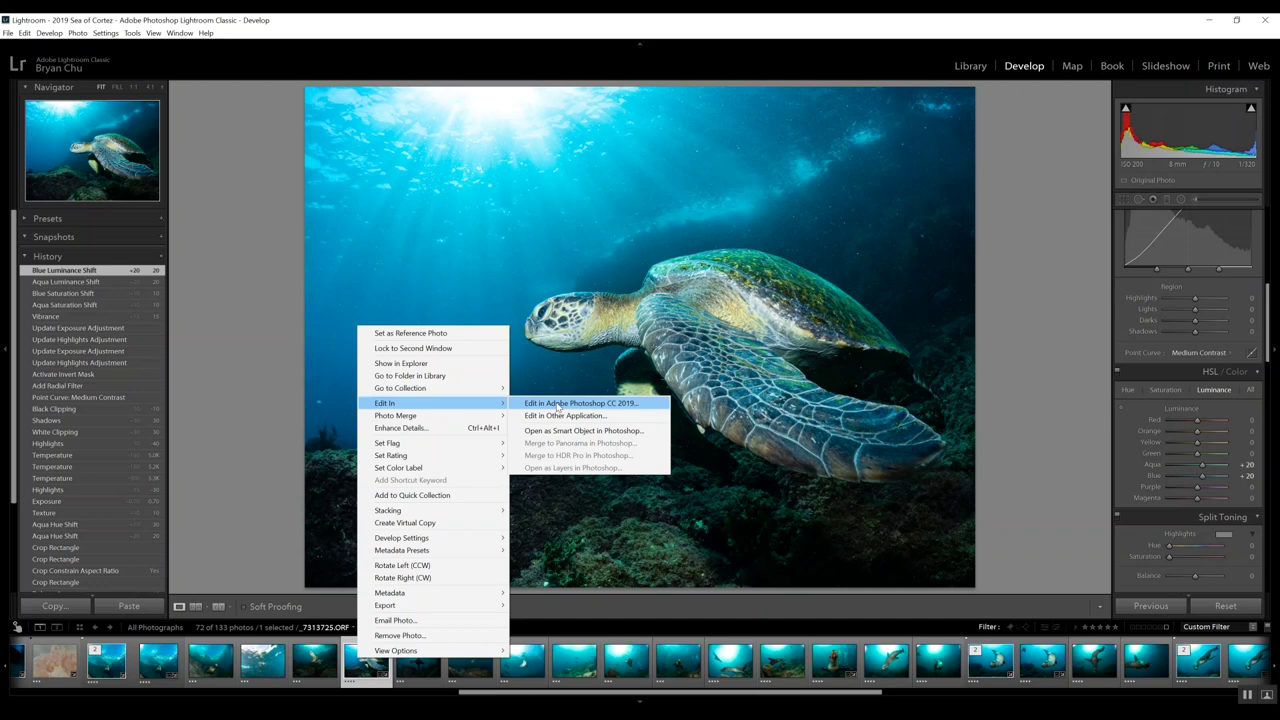
left_click(557, 403)
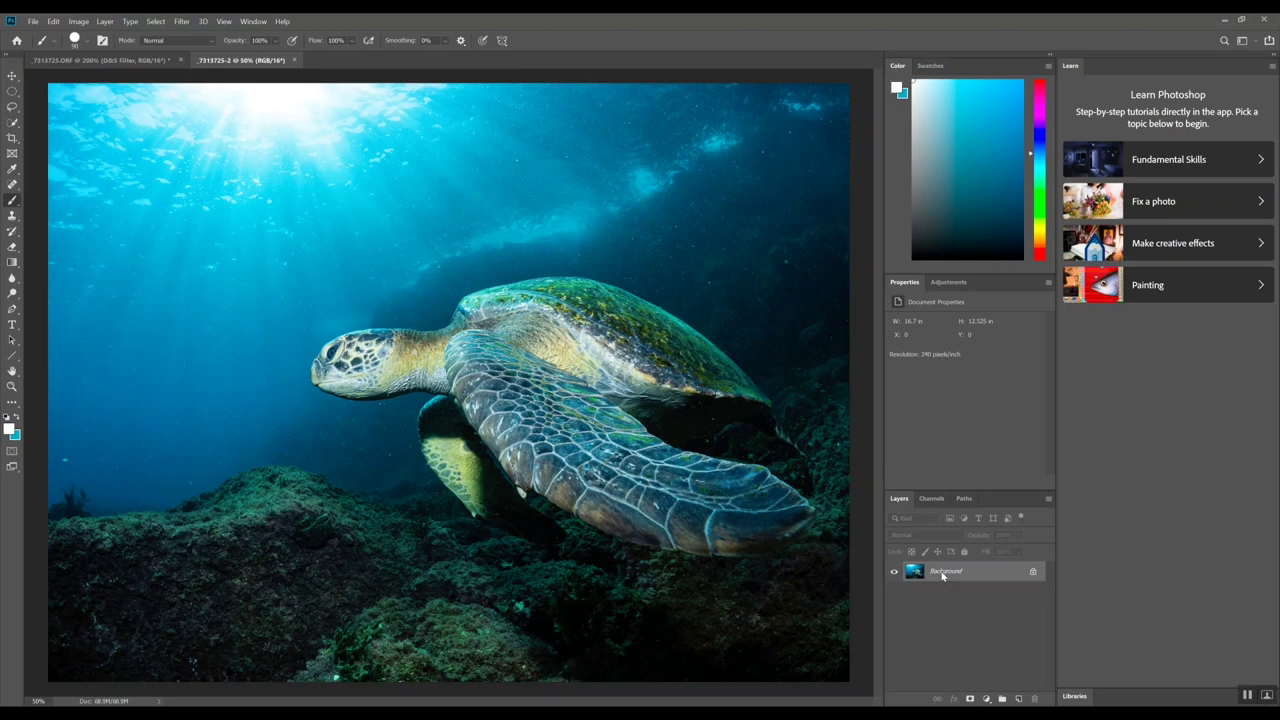
Duplicate the Background layer as a new layer named 'D&S Filter'.
right_click(942, 576)
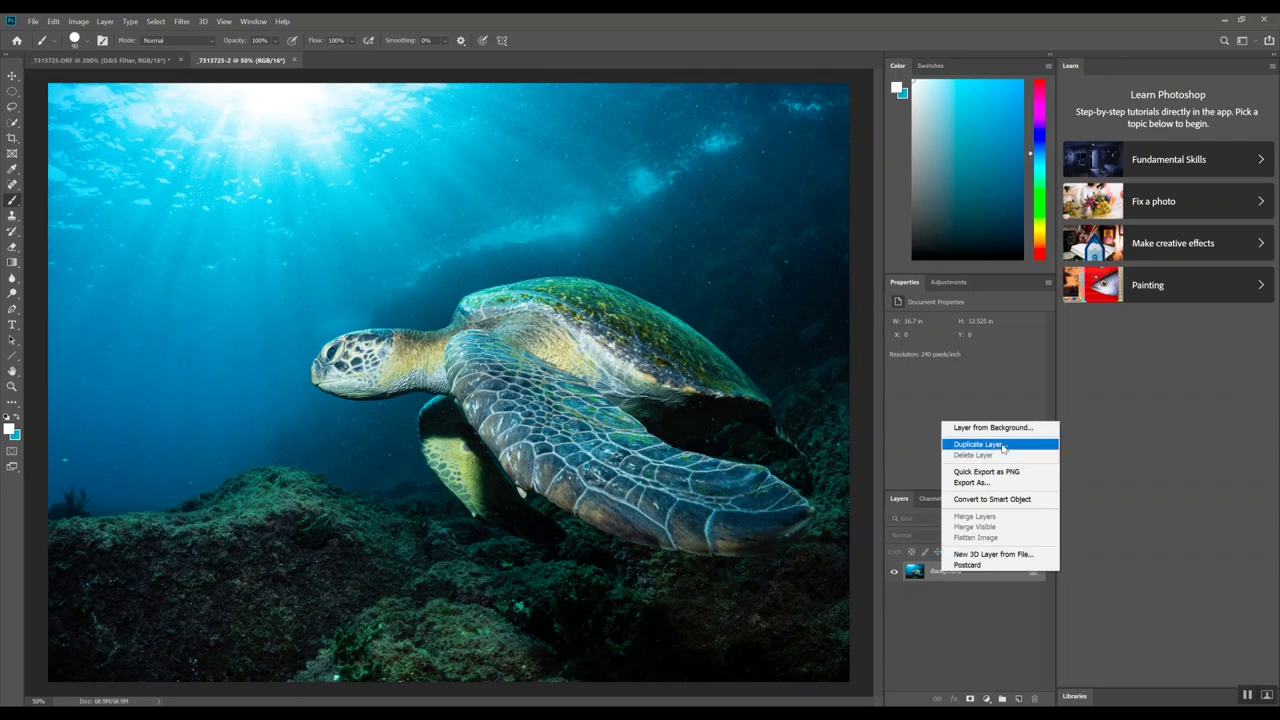
right_click(933, 574)
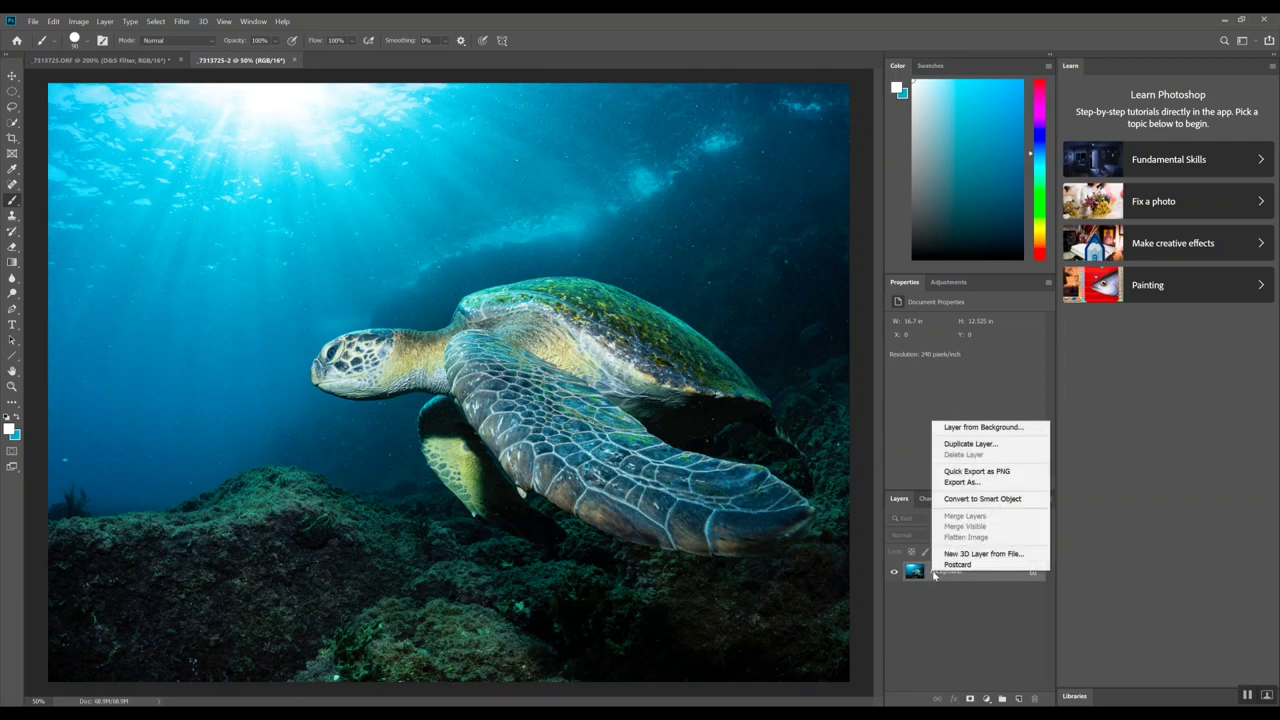
left_click(977, 445)
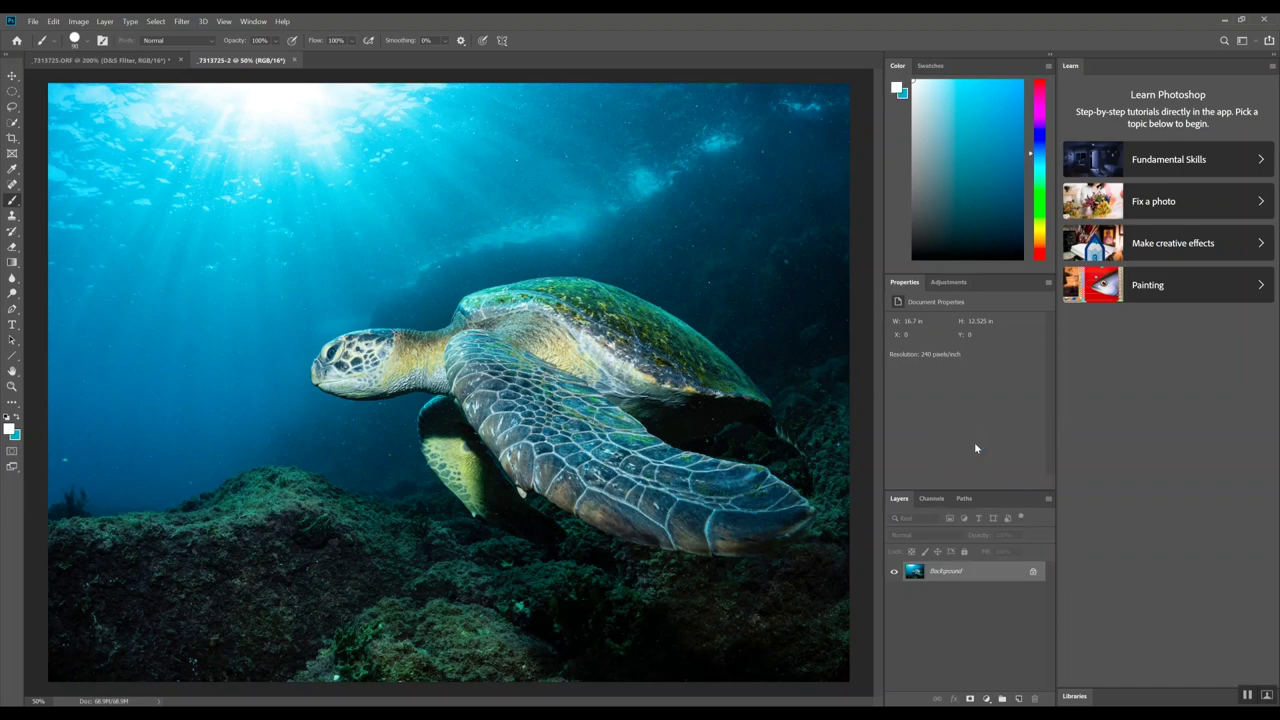
type("D")
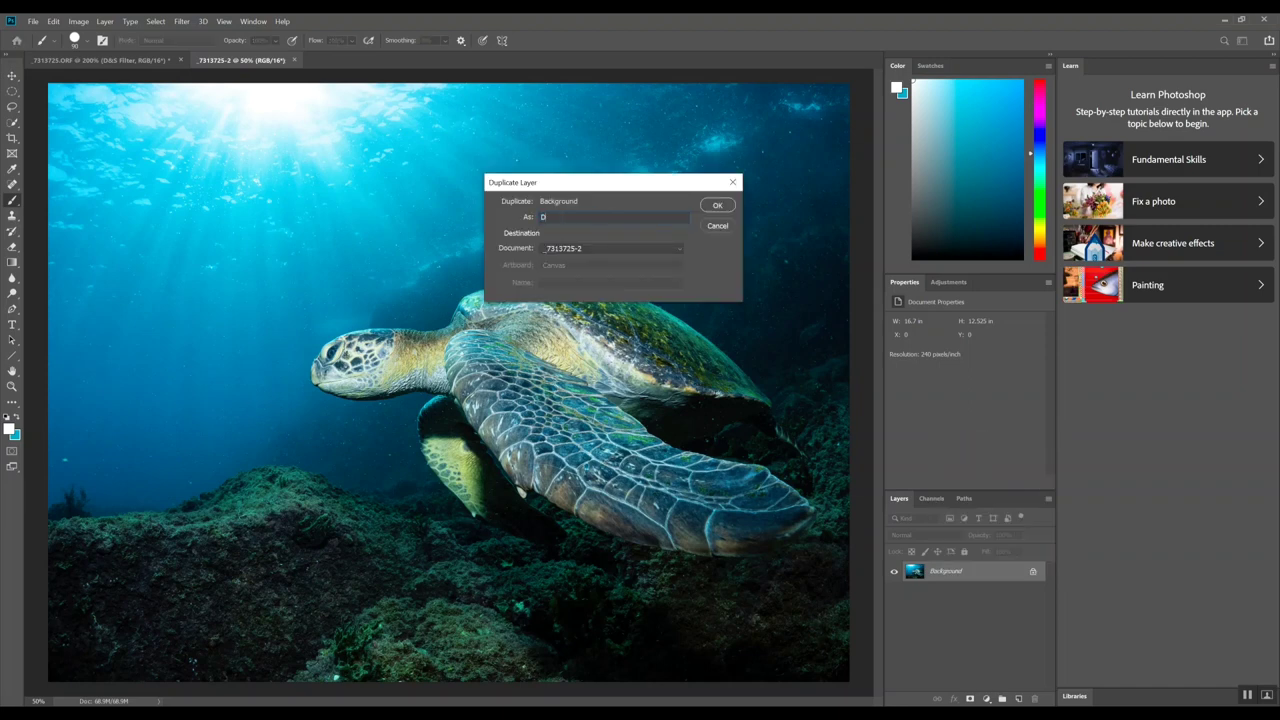
type("&S Filter")
left_click(718, 206)
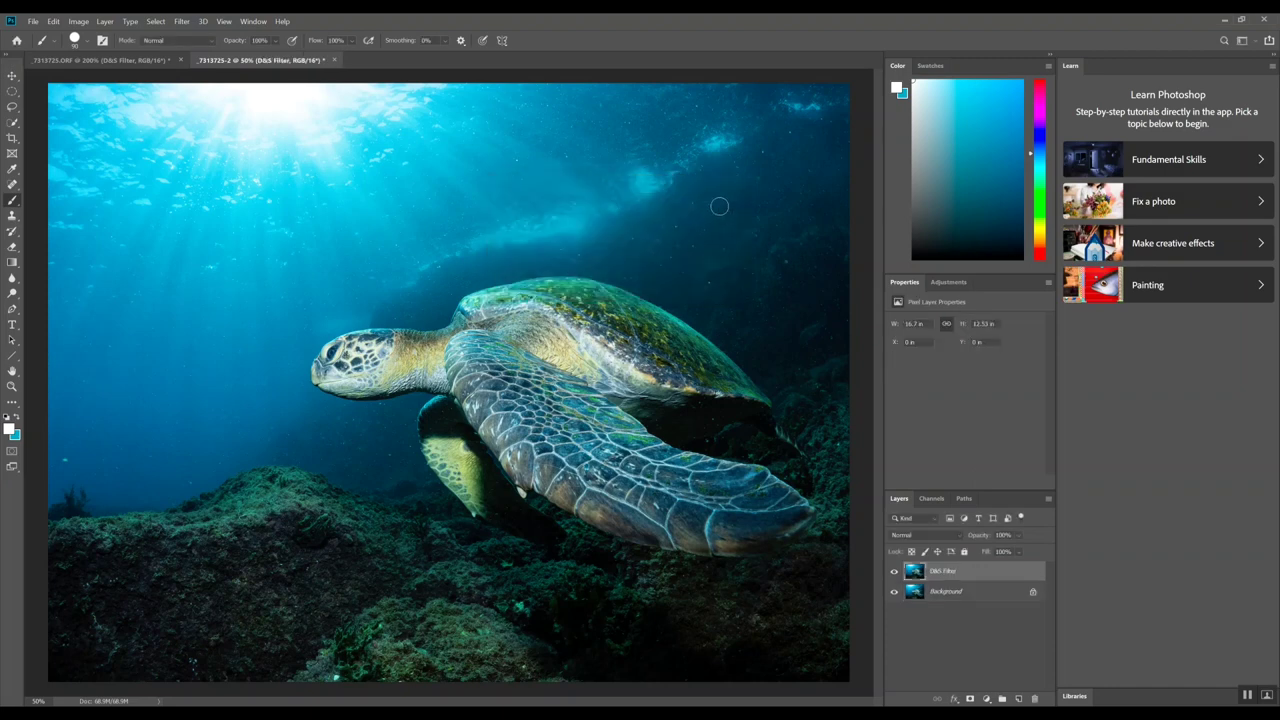
Apply Dust & Scratches to the D&S Filter layer at Radius 15 and Threshold 0.
left_click(182, 21)
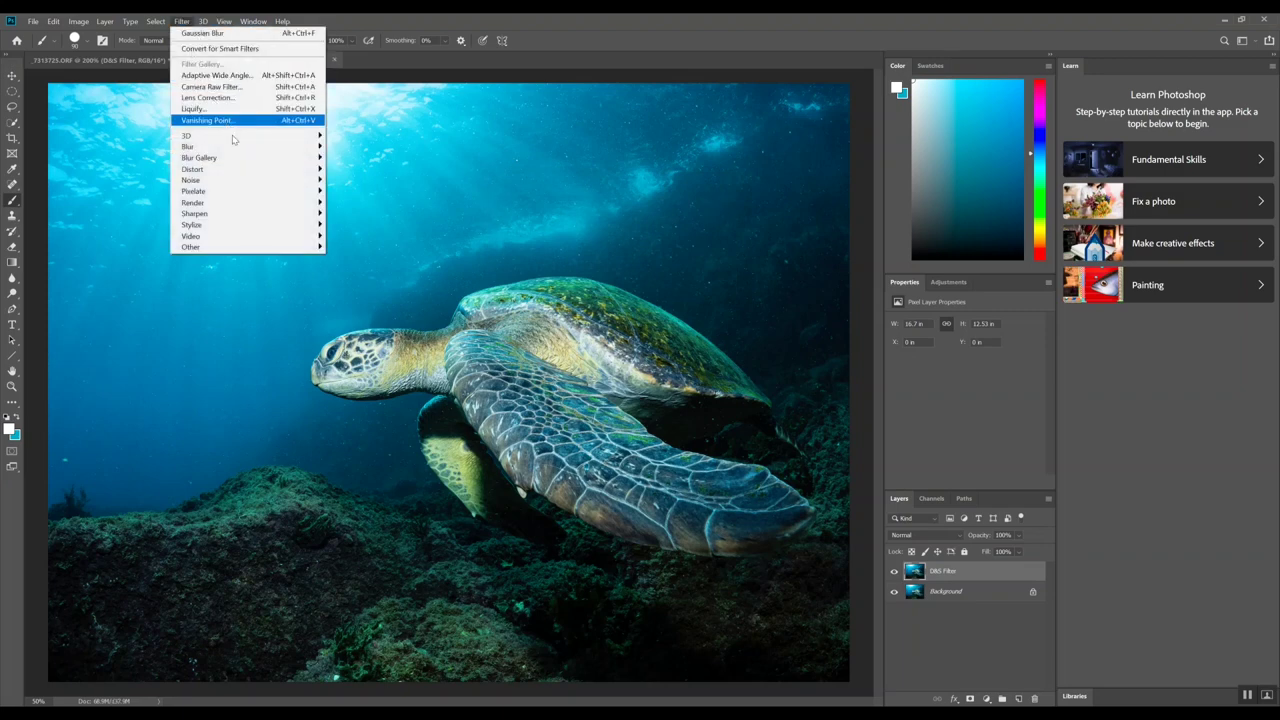
mouse_move(256, 184)
left_click(182, 21)
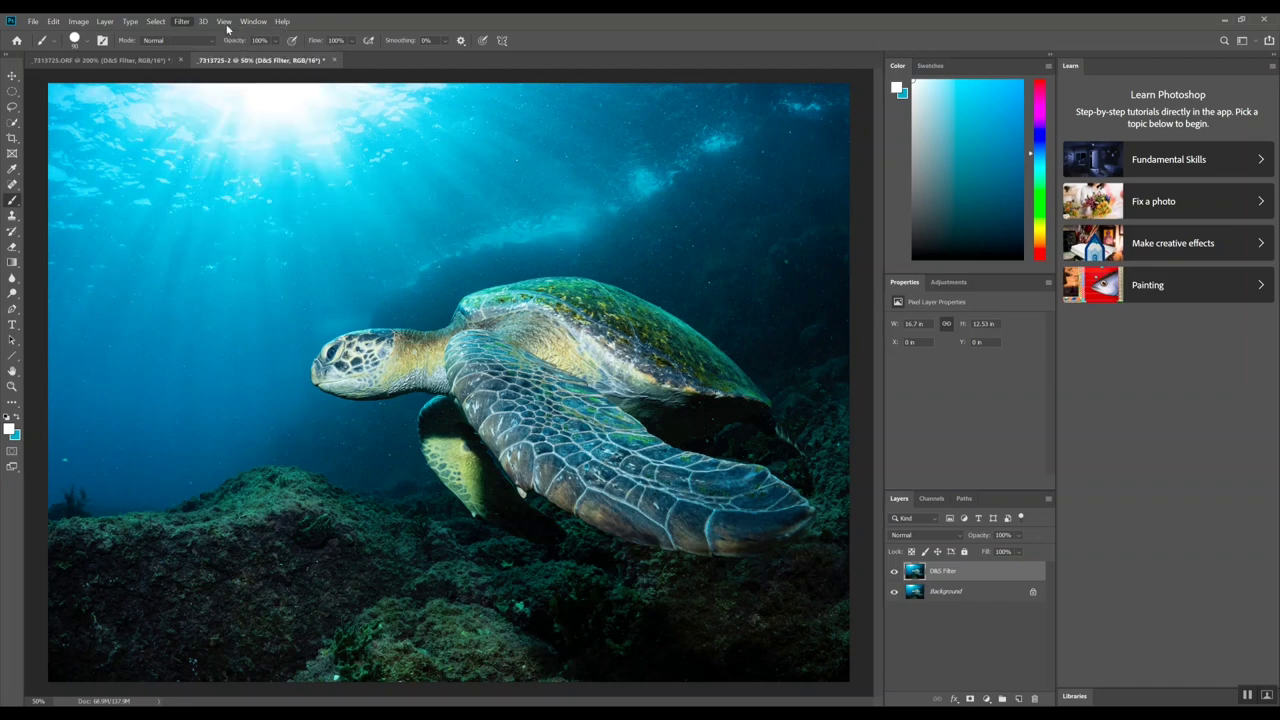
left_click(182, 21)
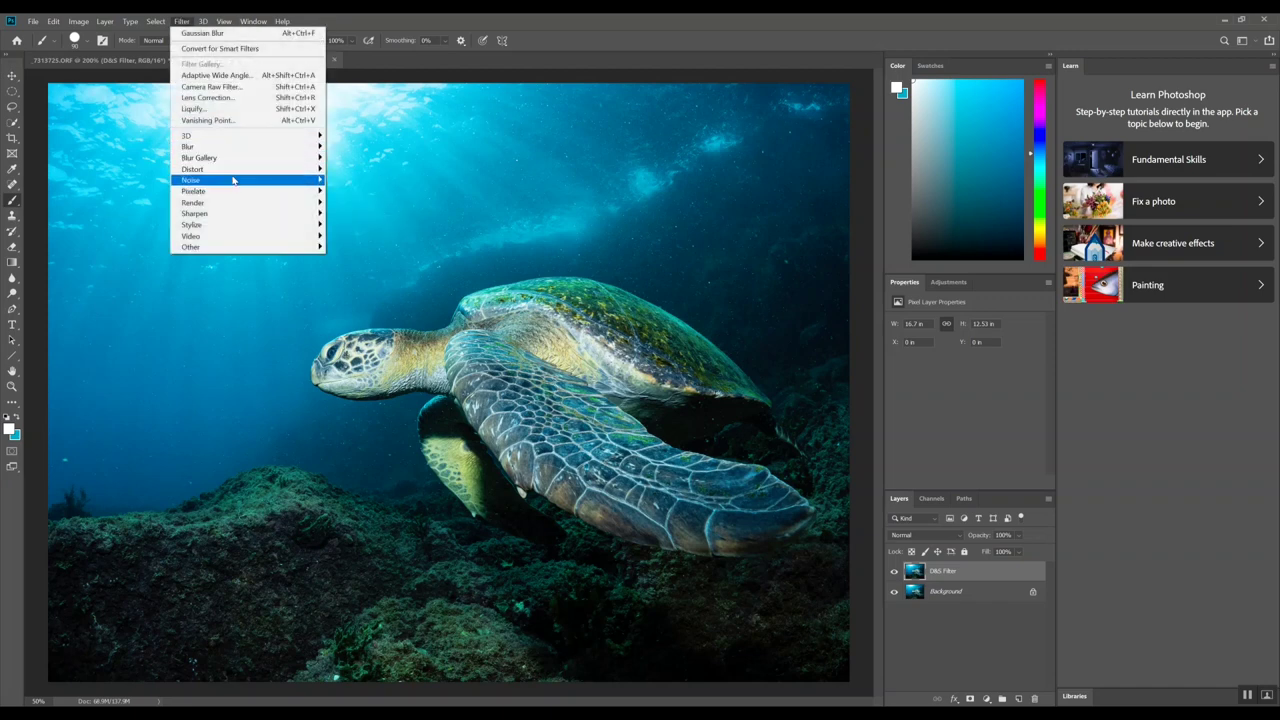
mouse_move(236, 180)
left_click(354, 203)
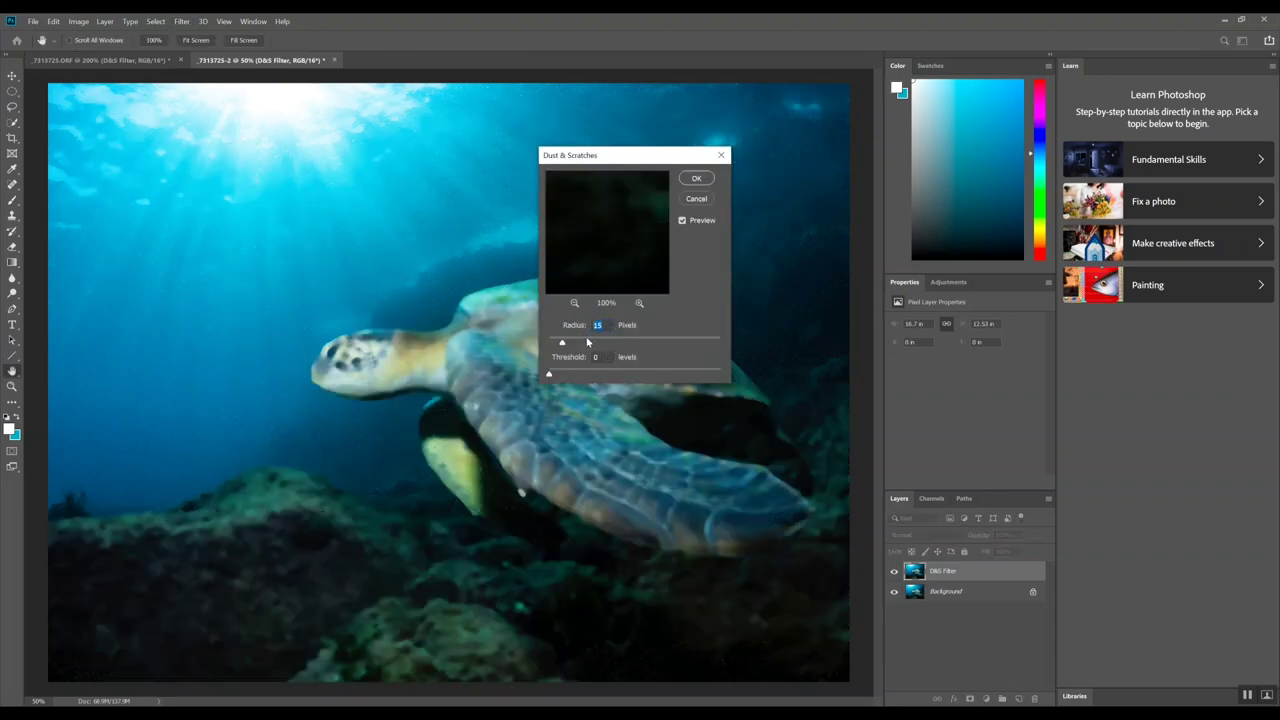
type("1")
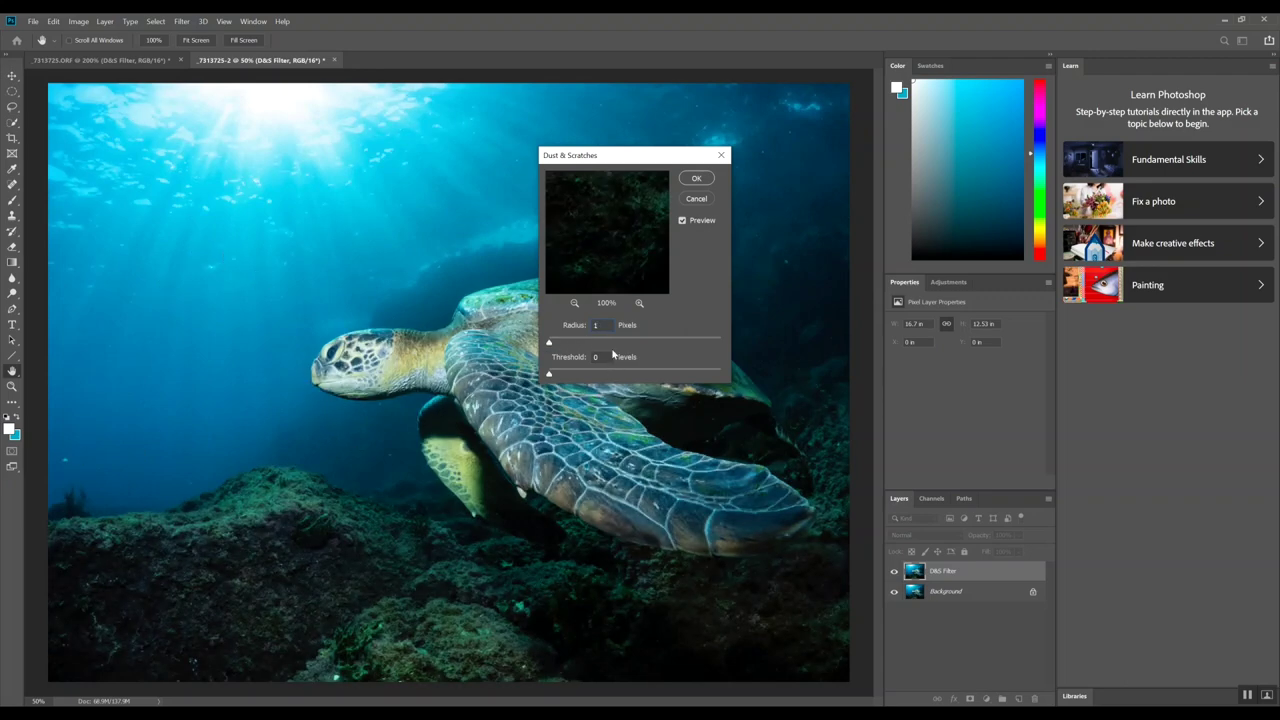
left_click_drag(601, 325, 588, 330)
type("15")
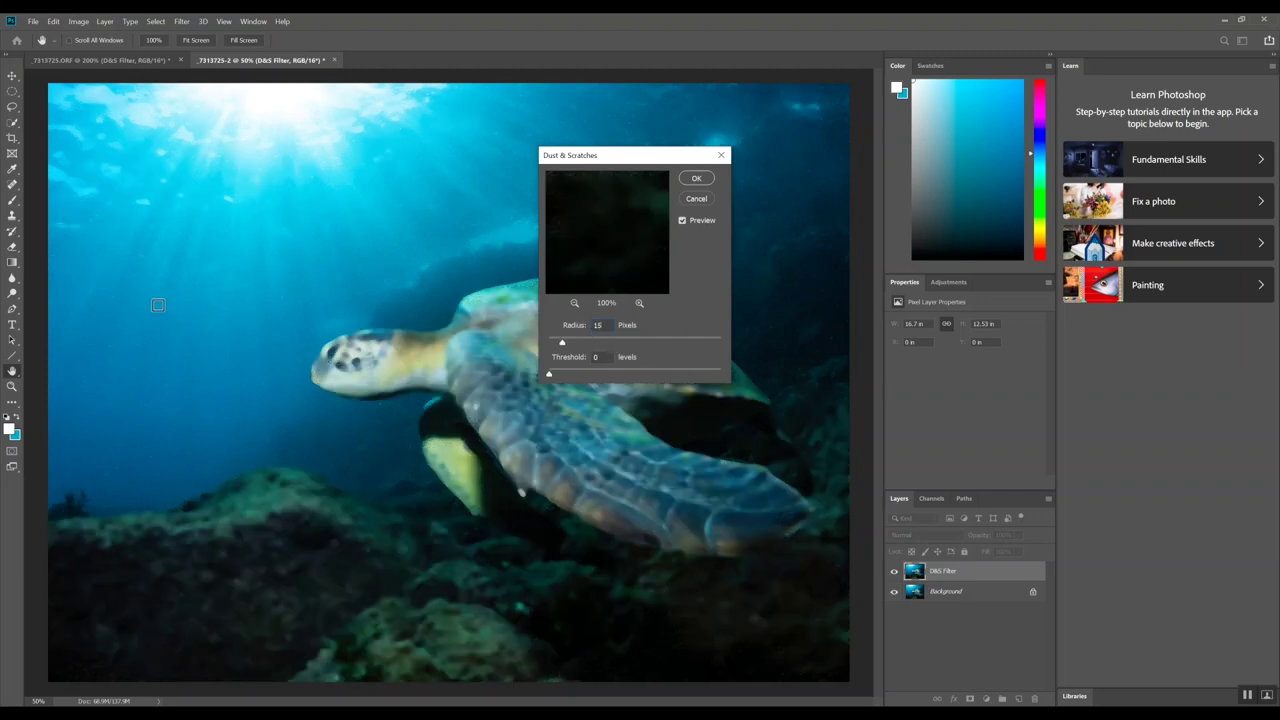
left_click_drag(601, 155, 545, 203)
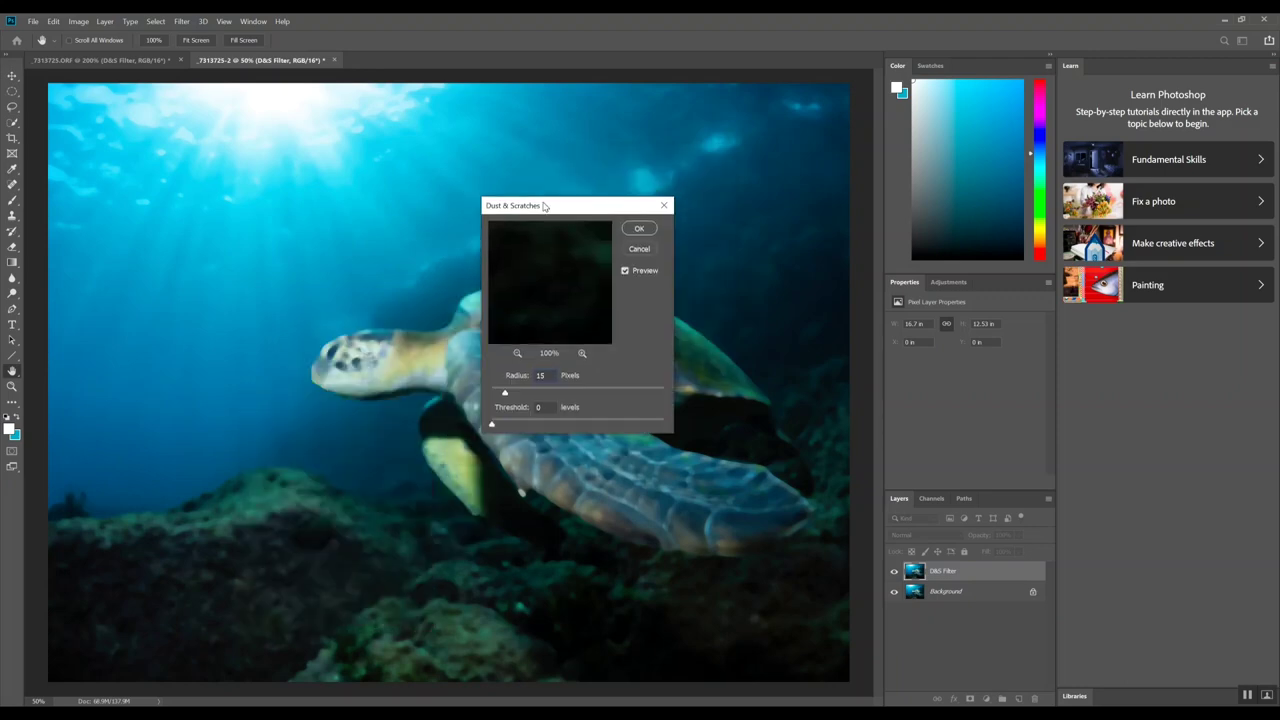
left_click(640, 226)
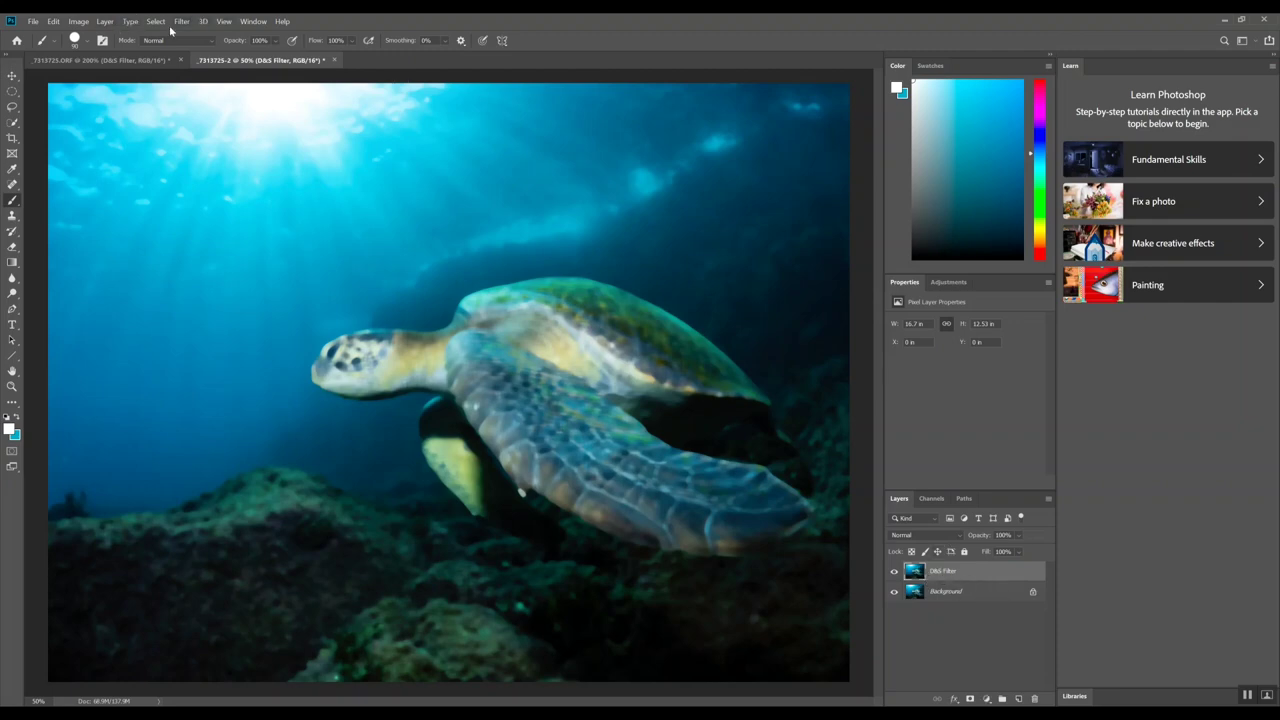
Add a Hide All layer mask to the D&S Filter layer to conceal the blur.
left_click(105, 22)
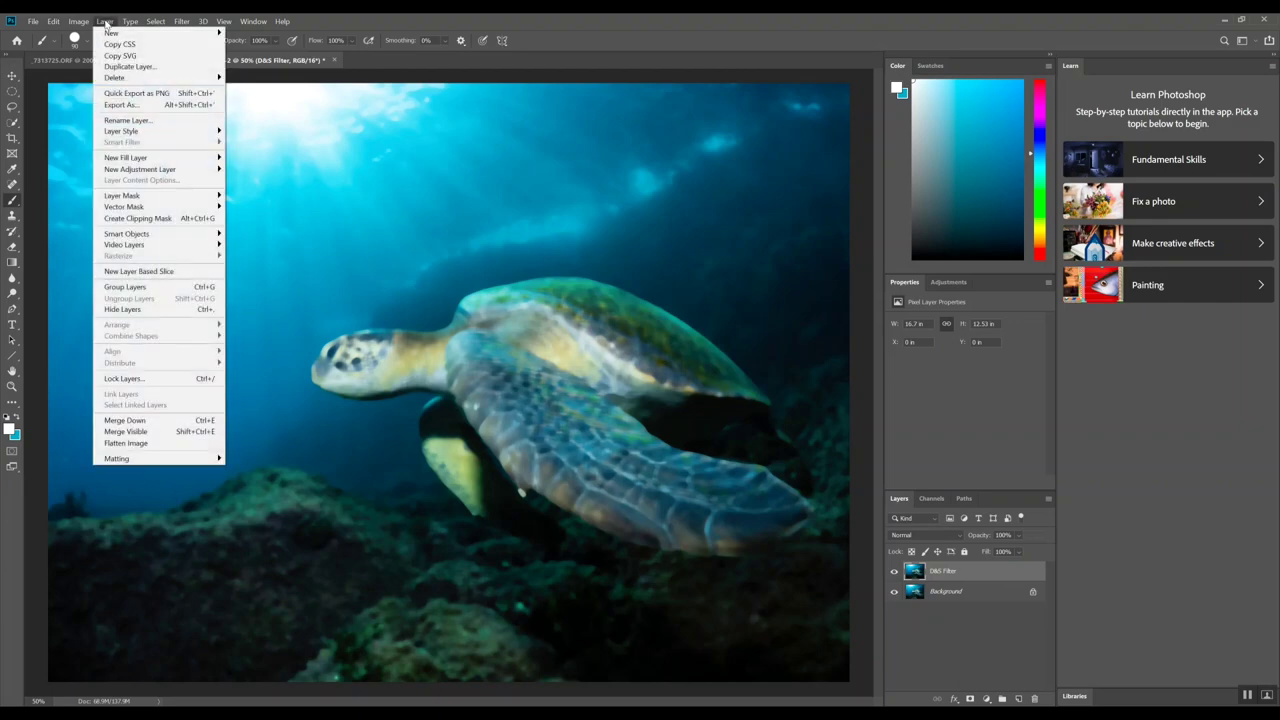
mouse_move(197, 201)
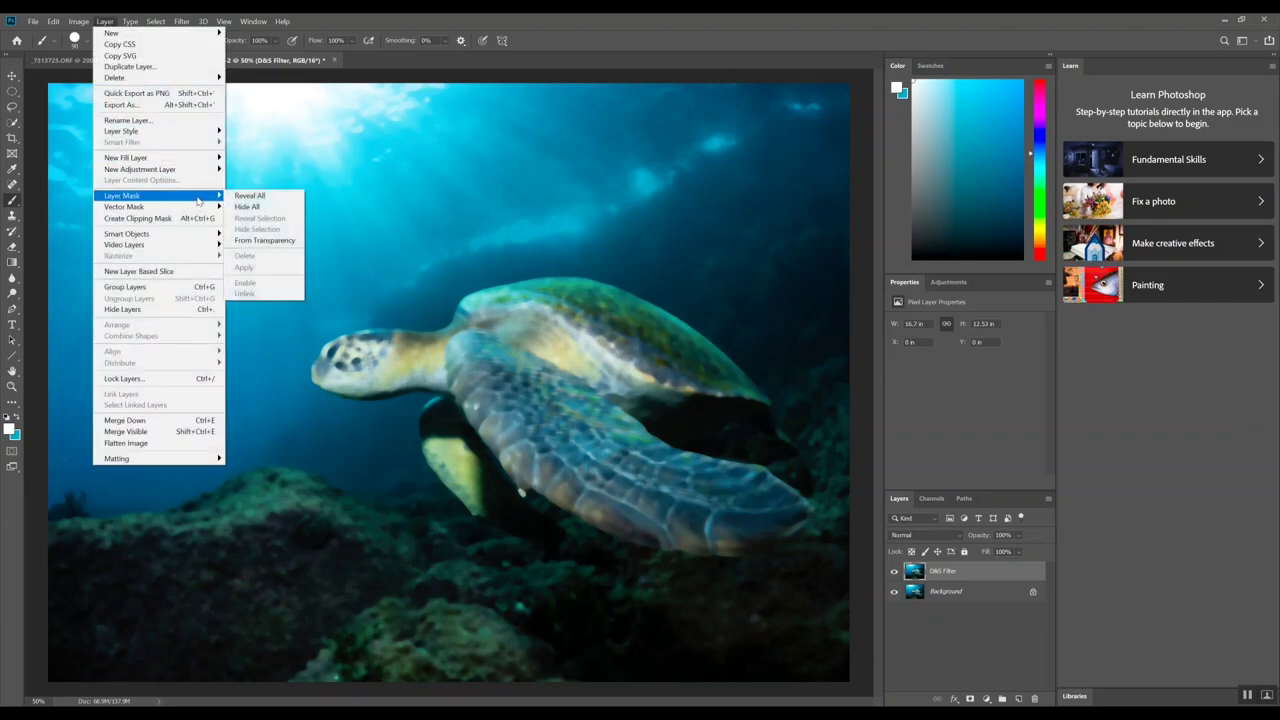
left_click(250, 206)
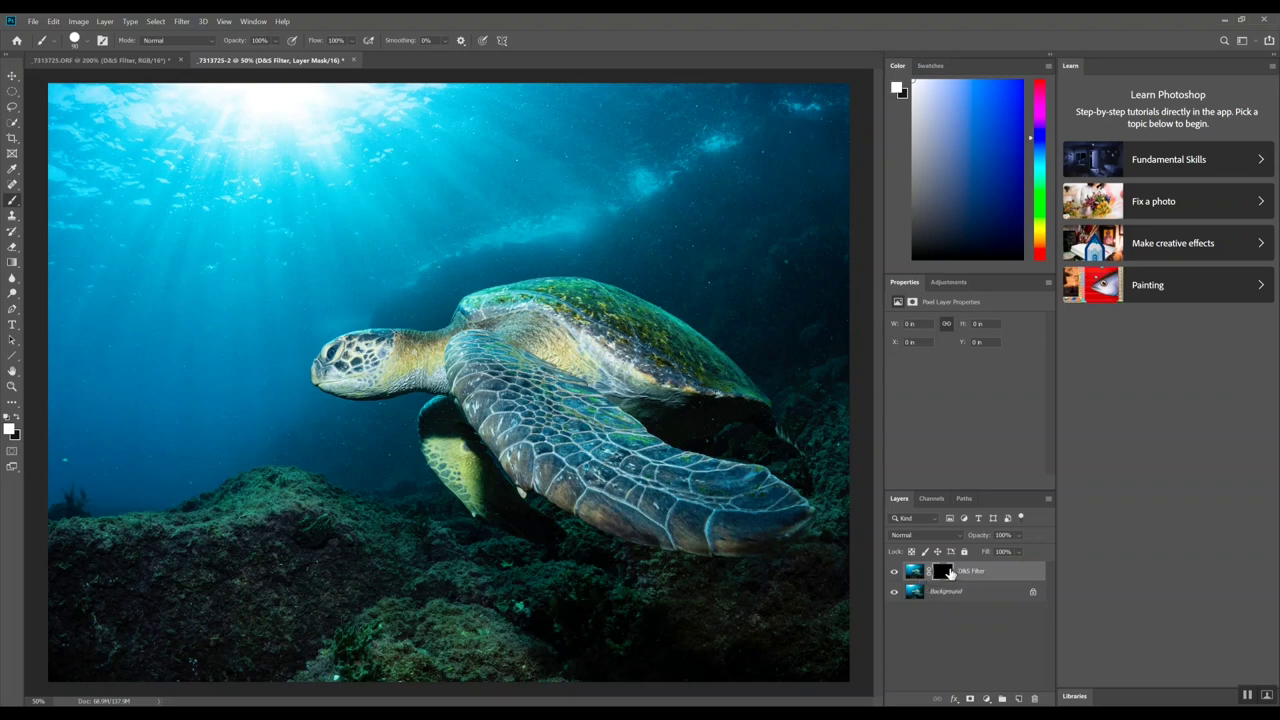
With a smaller brush, paint white on the mask over the water and lower-left rock edge.
key("bracketleft")
key("bracketleft")
key("bracketleft")
key("bracketleft")
left_click_drag(235, 338, 257, 343)
mouse_move(118, 465)
left_mouse_down()
mouse_move(62, 449)
mouse_move(202, 403)
mouse_move(218, 379)
mouse_move(84, 418)
mouse_move(57, 452)
mouse_move(101, 464)
mouse_move(190, 443)
left_mouse_up()
key("bracketleft")
key("bracketleft")
key("bracketleft")
mouse_move(48, 477)
left_mouse_down()
mouse_move(112, 497)
mouse_move(168, 493)
mouse_move(295, 410)
mouse_move(308, 334)
mouse_move(294, 315)
mouse_move(335, 312)
mouse_move(316, 328)
mouse_move(358, 306)
mouse_move(229, 333)
mouse_move(258, 449)
mouse_move(234, 474)
left_mouse_up()
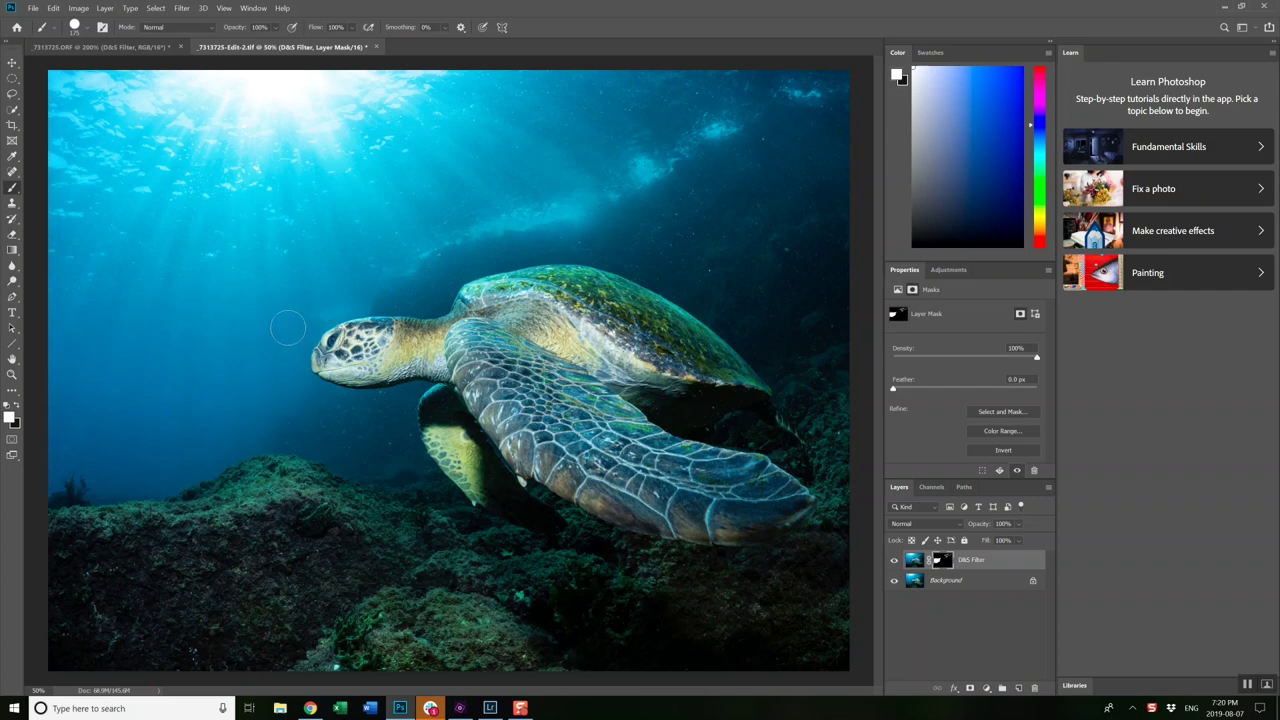
mouse_move(279, 336)
left_mouse_down()
mouse_move(340, 334)
mouse_move(310, 350)
mouse_move(313, 362)
left_mouse_up()
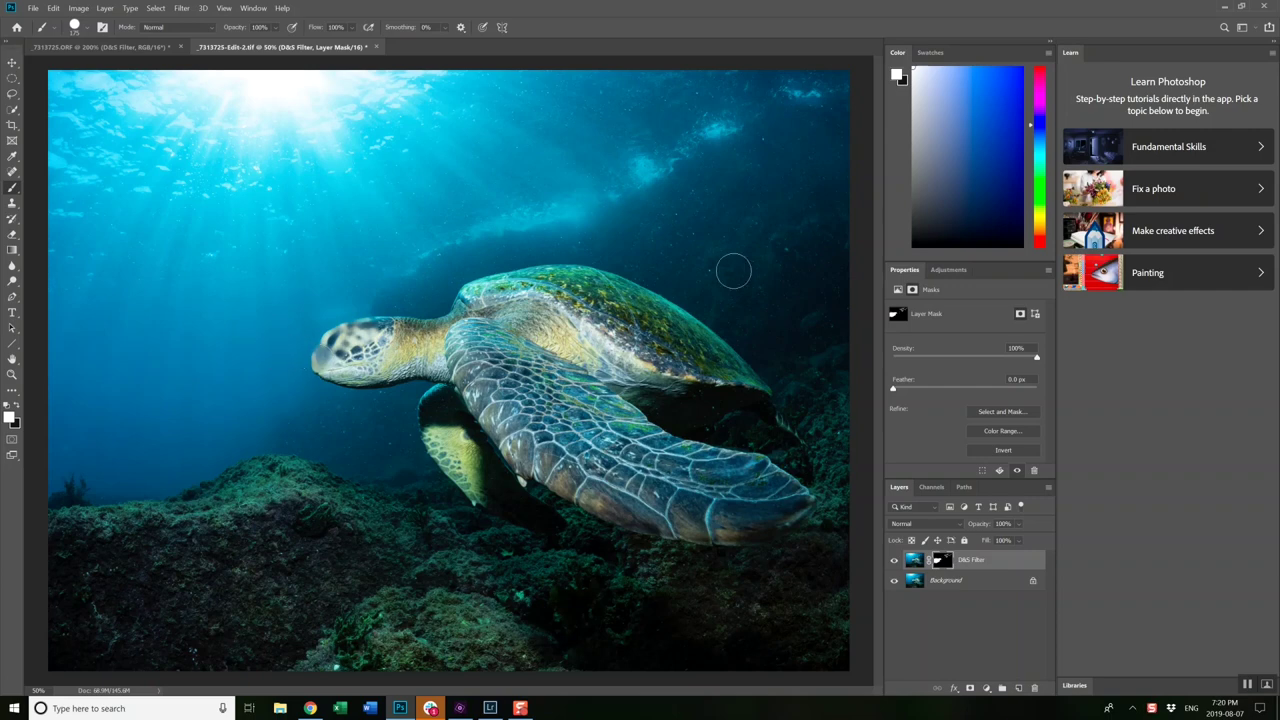
Switch the painting colour to black and restore sharp detail on the turtle's head.
left_click(908, 251)
mouse_move(378, 372)
left_mouse_down()
mouse_move(365, 328)
mouse_move(320, 360)
mouse_move(400, 338)
left_mouse_up()
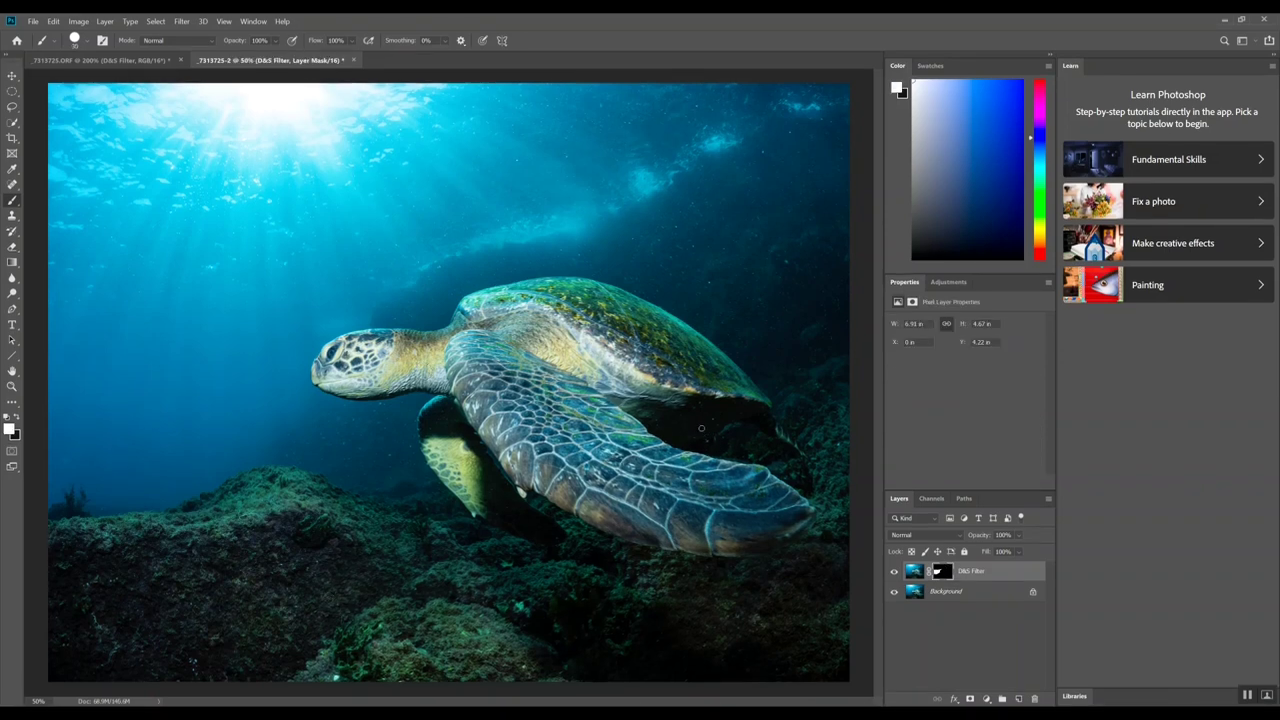
key("bracketleft")
Enlarge the brush from 25 to 35 to continue painting the water.
key("bracketright")
key("bracketright")
key("bracketright")
key("bracketright")
At 50% brush opacity, dab the cleanup into the right and upper-right water.
left_click(276, 42)
left_click_drag(266, 57, 269, 57)
left_click(585, 258)
left_click(836, 142)
Reset brush opacity to 100% and shrink the brush from 150 to 80.
left_click(275, 41)
left_click_drag(290, 57, 347, 60)
key("bracketleft")
key("bracketleft")
key("bracketleft")
key("bracketleft")
key("bracketleft")
key("bracketleft")
left_click(275, 41)
Set brush opacity to 48% and paint the cleanup into the water near the top.
left_click(266, 56)
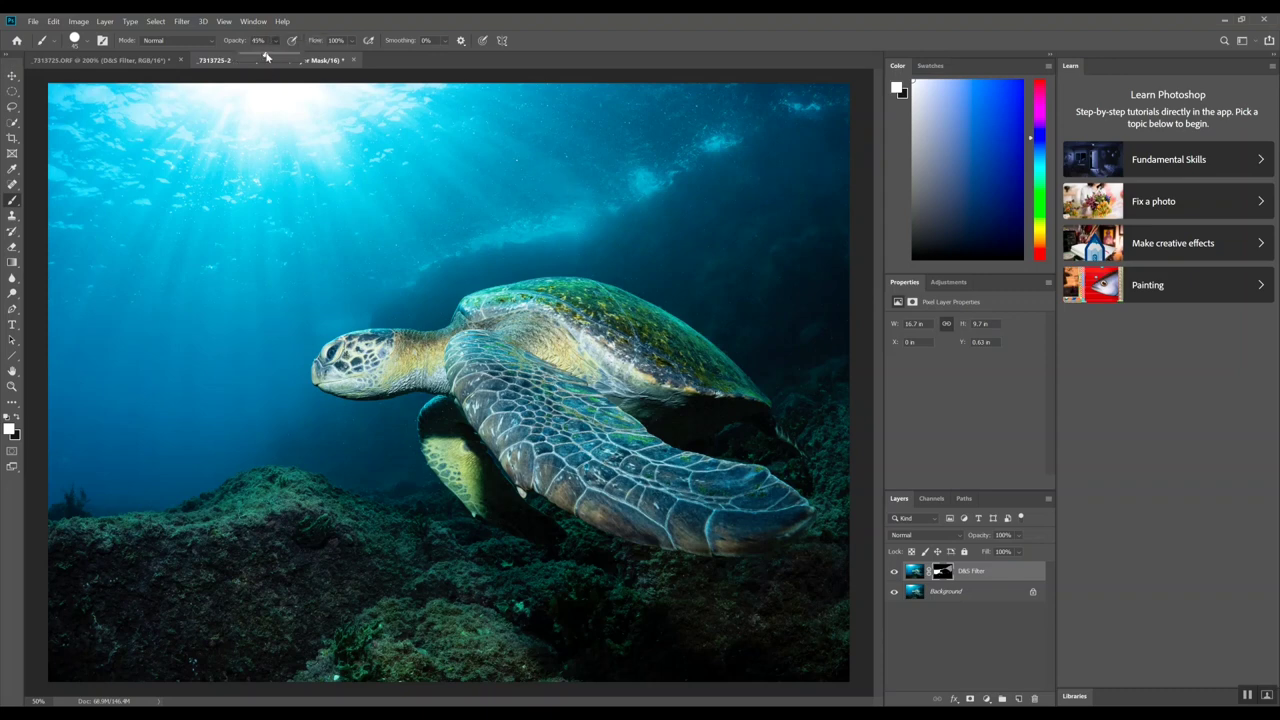
left_click_drag(266, 56, 268, 57)
mouse_move(619, 101)
left_mouse_down()
mouse_move(661, 88)
mouse_move(737, 84)
left_mouse_up()
Zoom to 200% to inspect, then target the D&S Filter layer's pixels instead of its mask.
key("ctrl+plus")
key("ctrl+plus")
key("ctrl+plus")
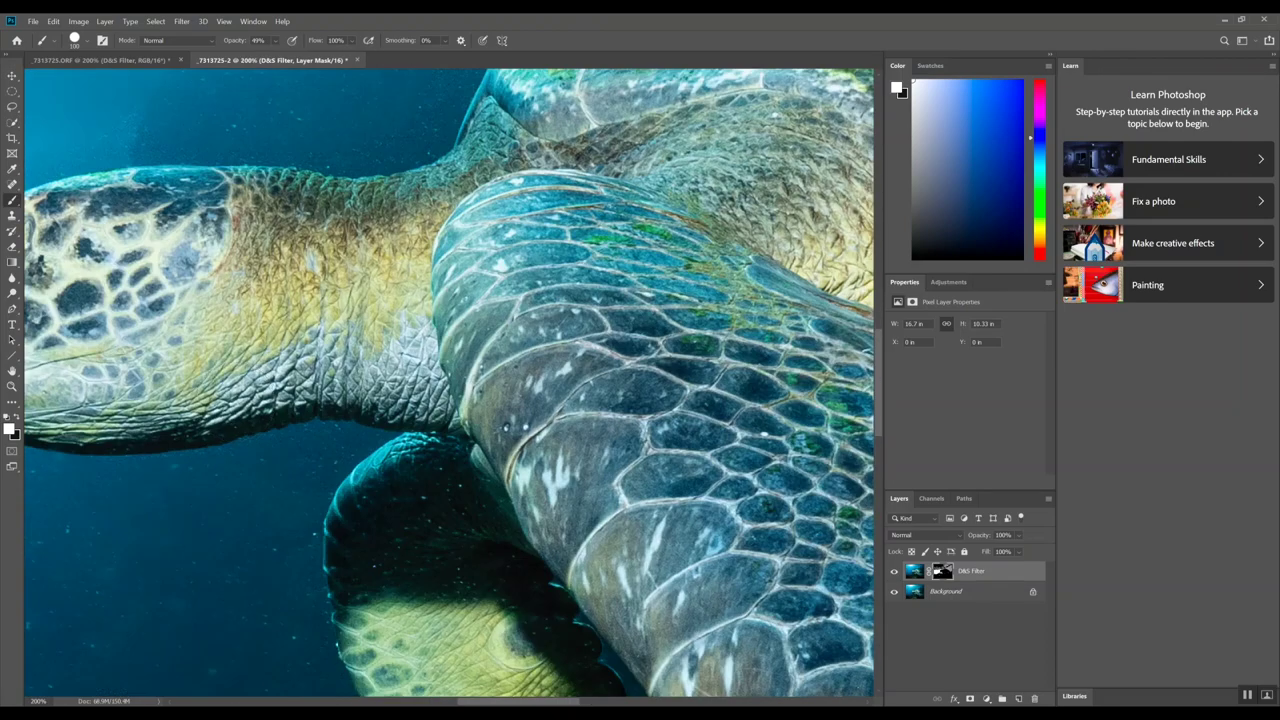
left_click_drag(503, 705, 358, 705)
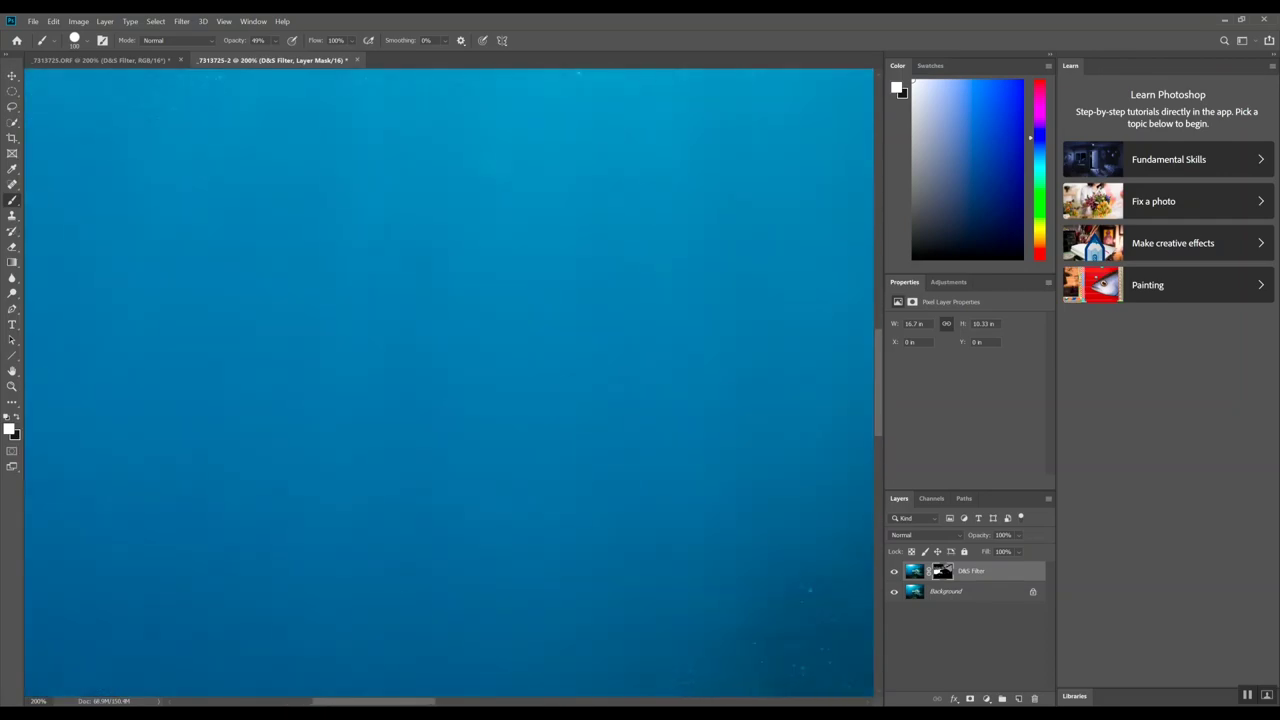
scroll(380, 600, "down", 3)
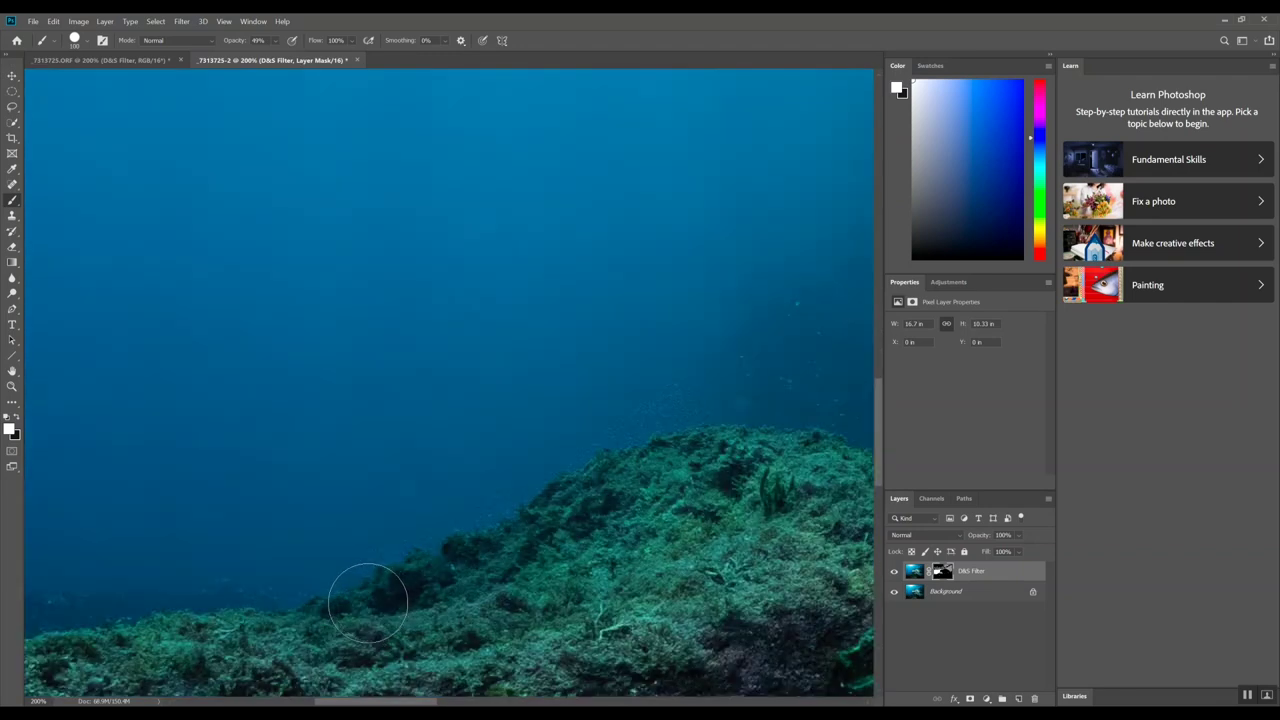
scroll(371, 591, "down", 1)
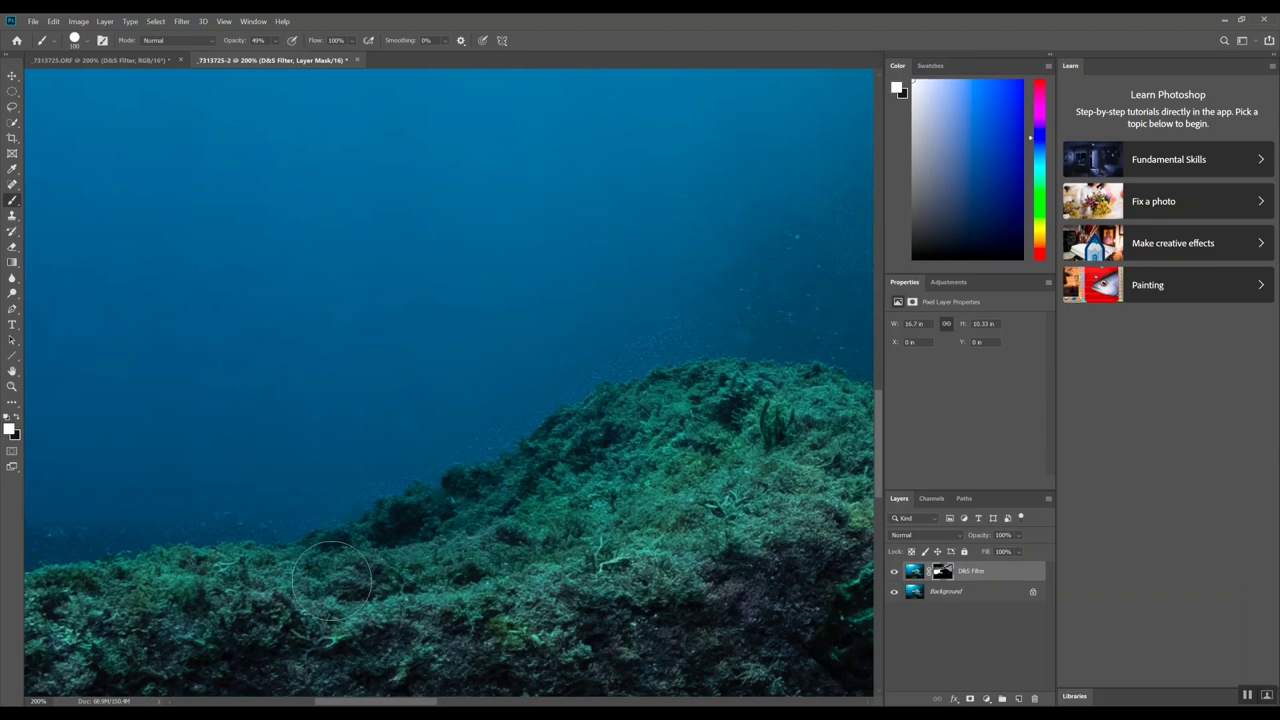
scroll(415, 600, "down", 1)
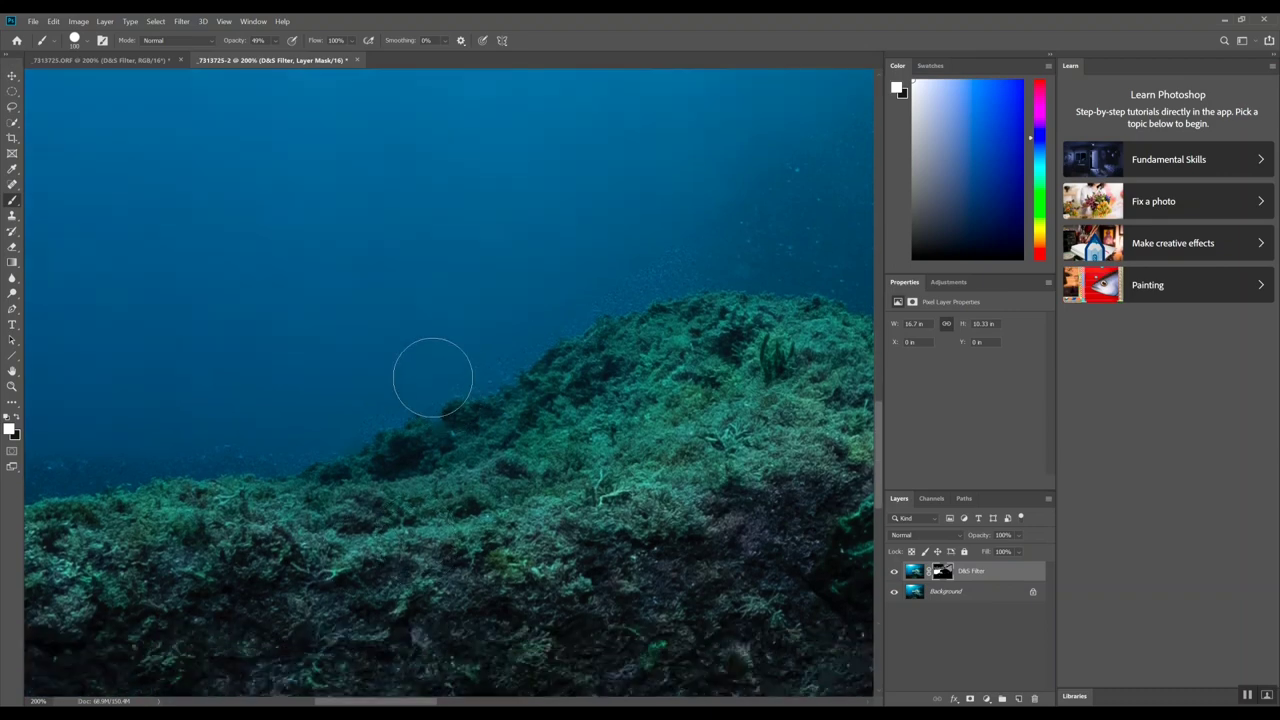
left_click(915, 577)
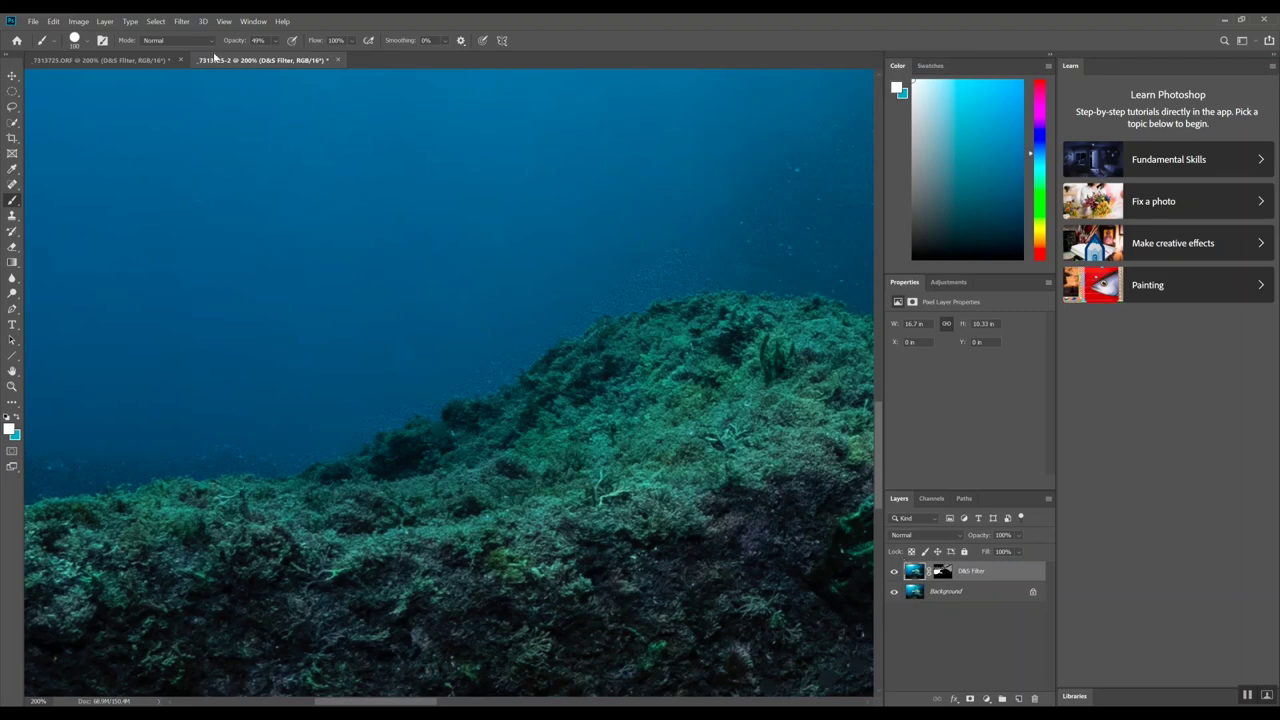
Open Add Noise for the D&S Filter layer and try amounts of 10, 1 and 2.5%.
left_click(183, 21)
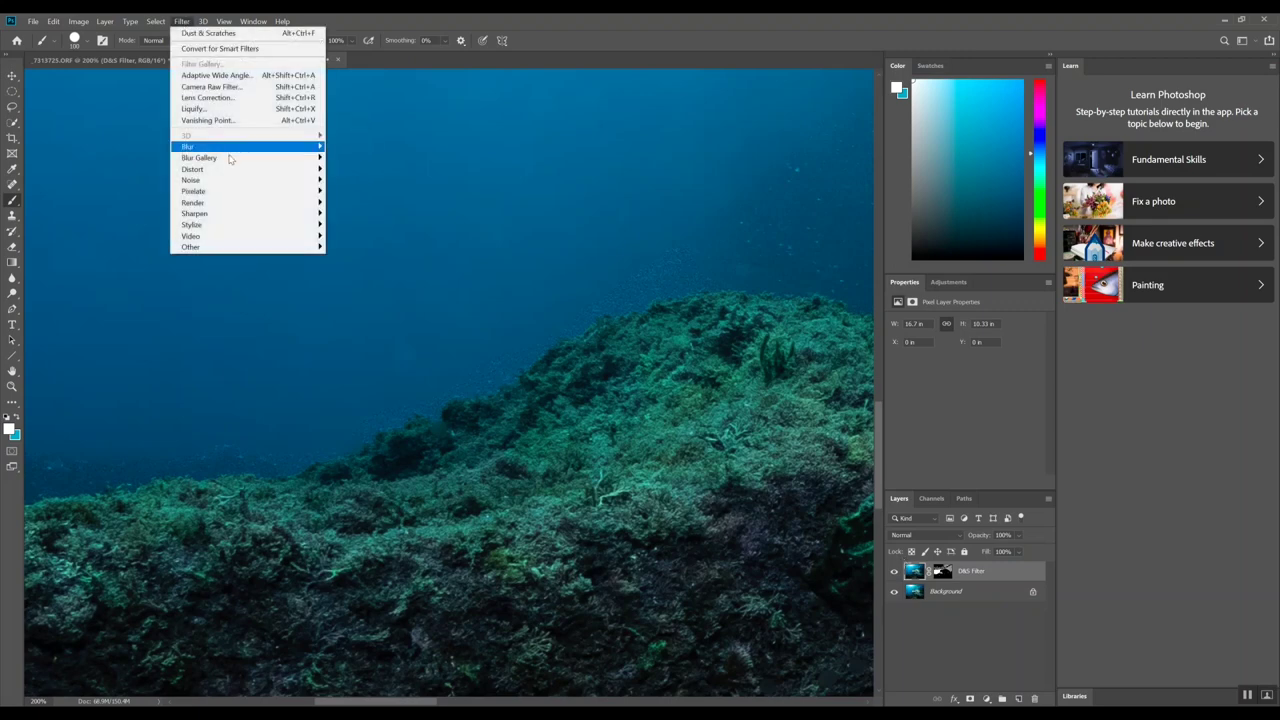
mouse_move(236, 184)
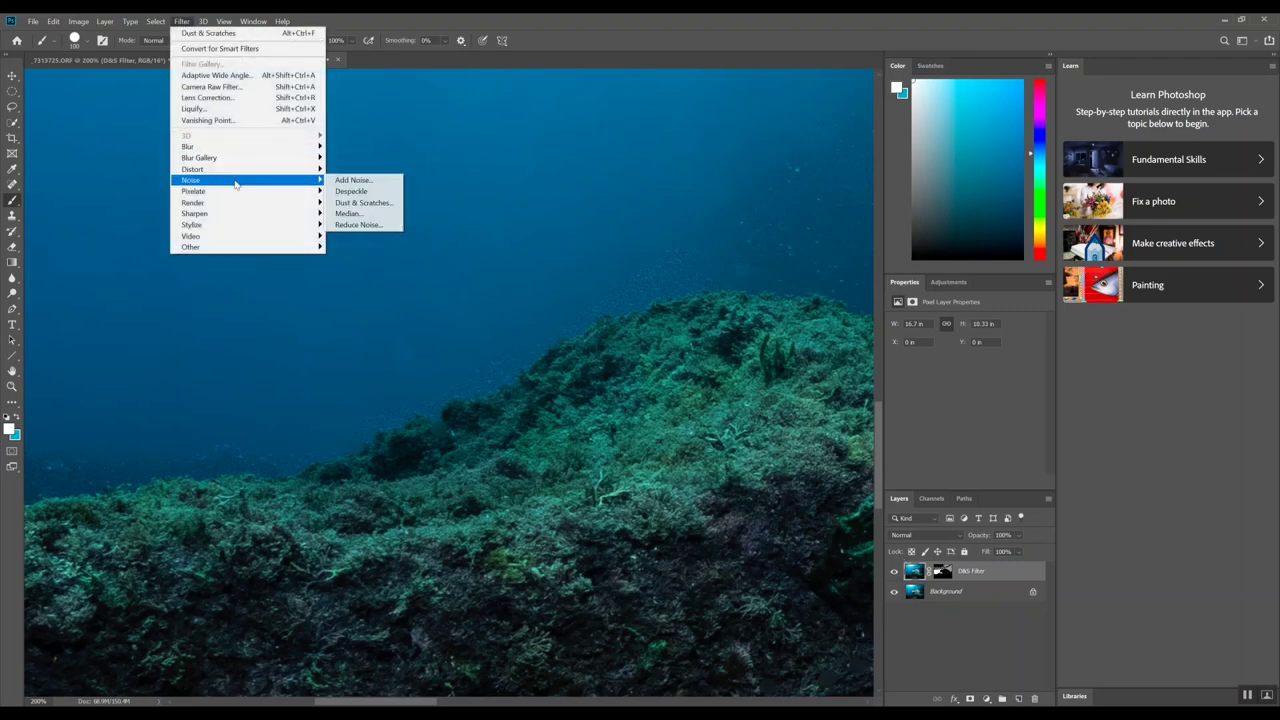
left_click(340, 182)
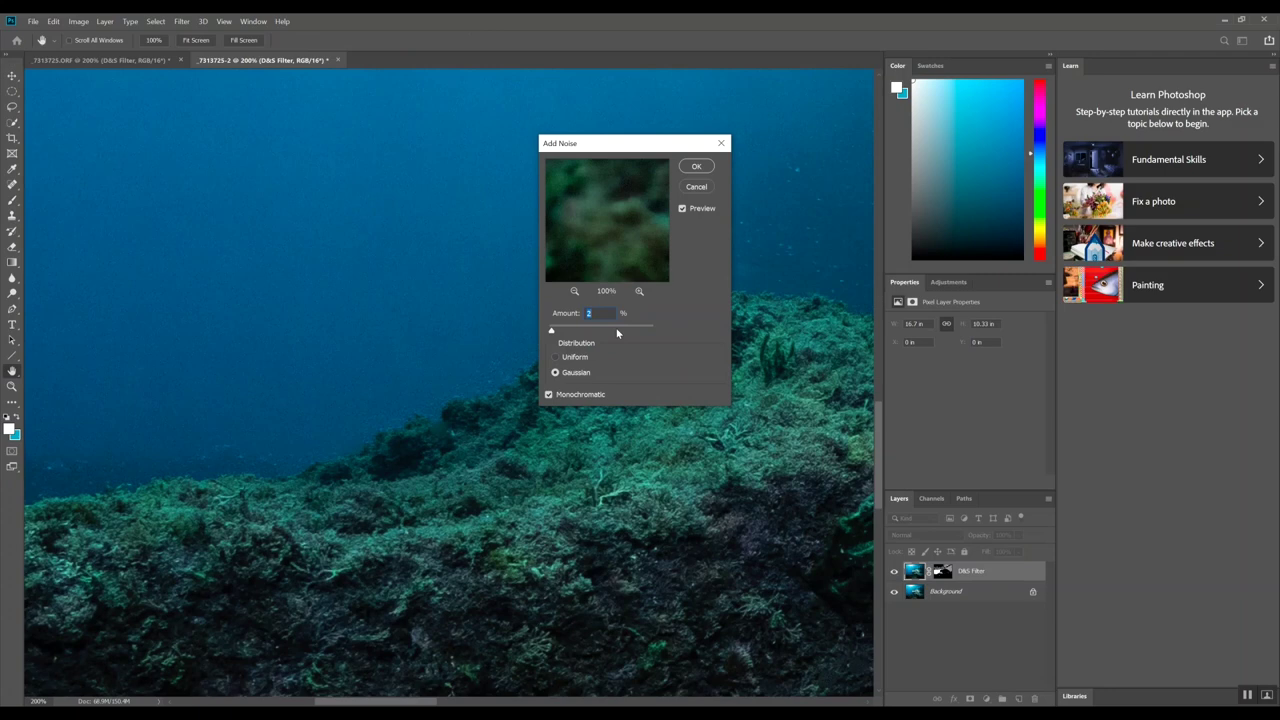
type("10")
double_click(590, 314)
type("1")
left_click(573, 316)
type("2.5")
Choose Gaussian distribution, set the noise amount to 2% and apply it.
left_click(578, 373)
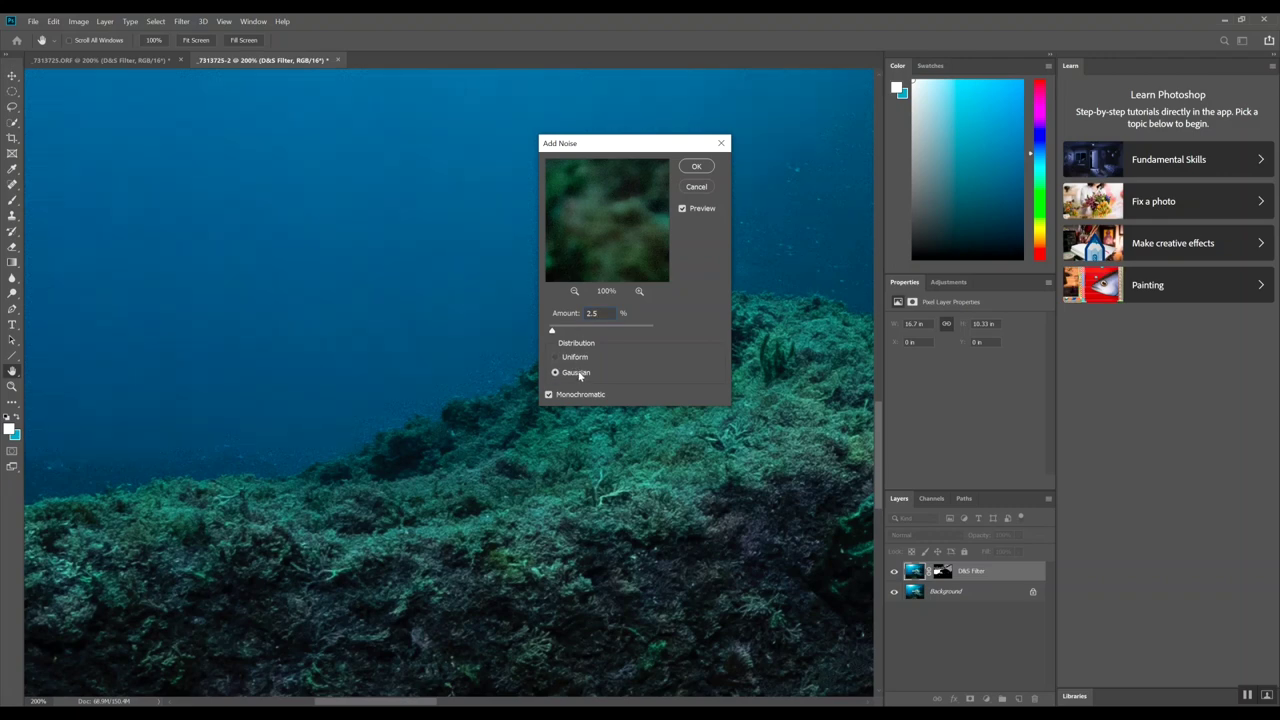
left_click(607, 313)
key("BackSpace")
key("BackSpace")
left_click(698, 166)
key("b")
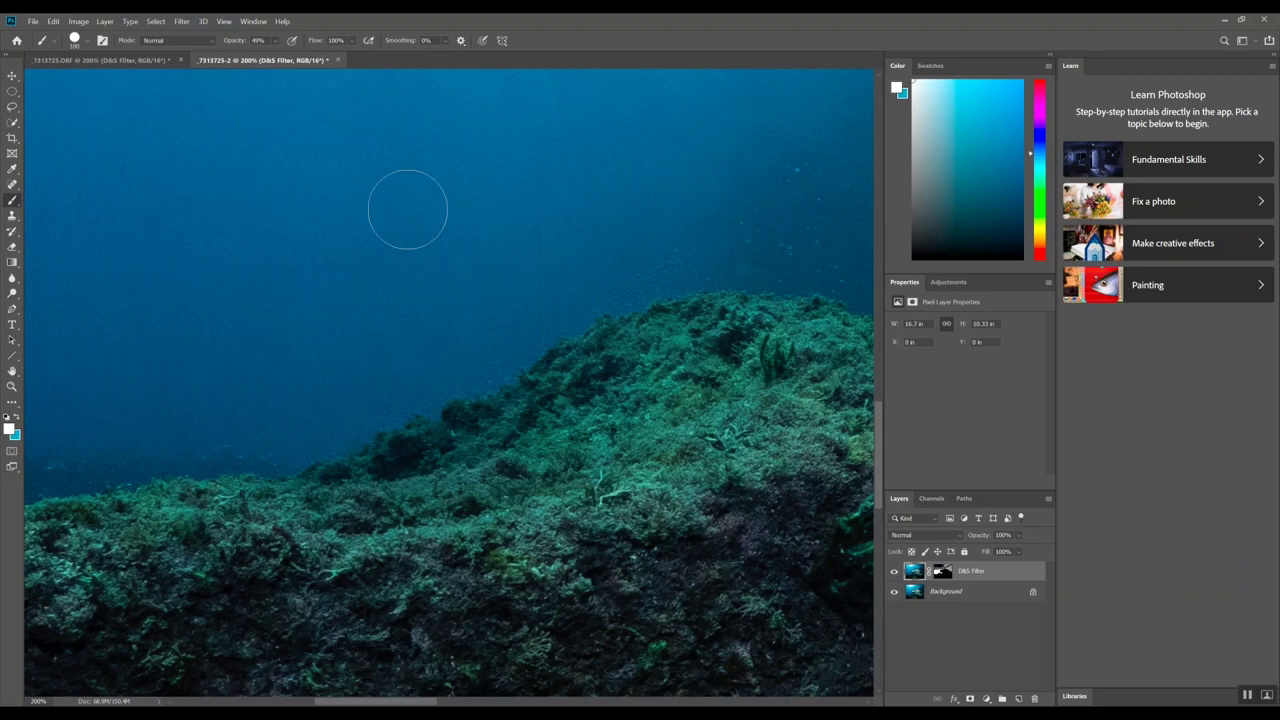
left_click(182, 22)
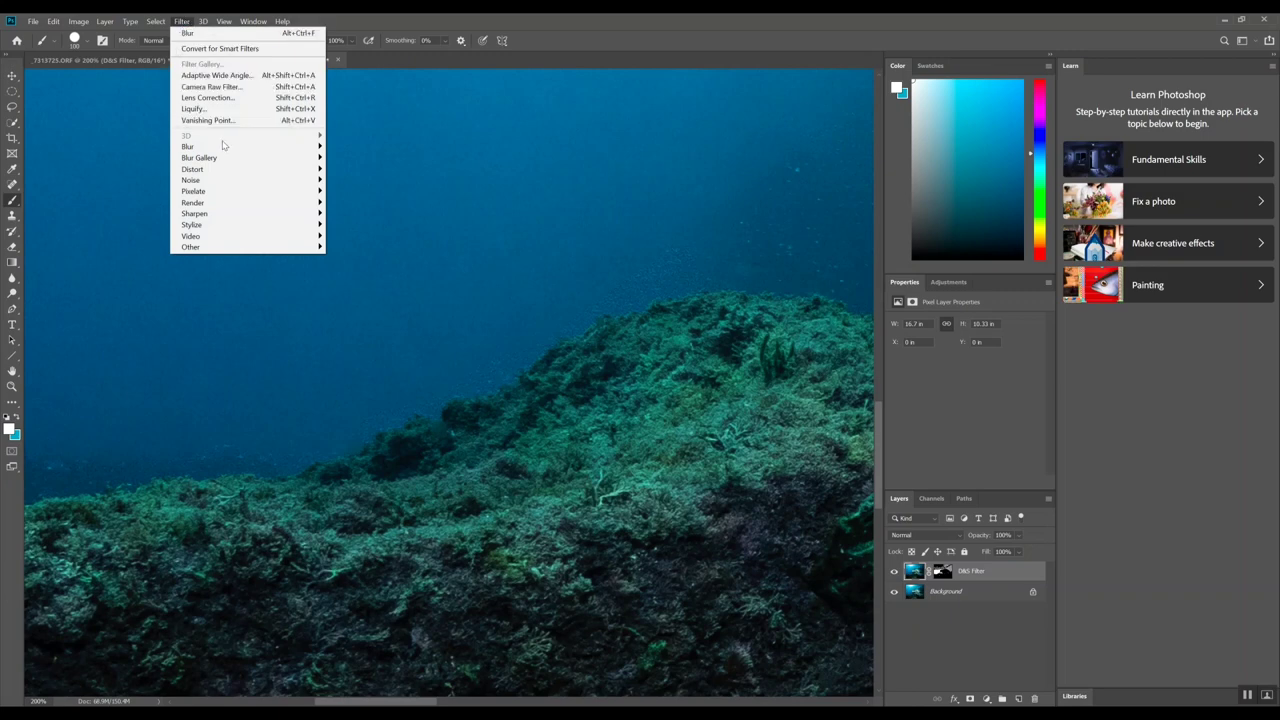
Apply a 0.1-pixel Gaussian Blur to the D&S Filter layer to soften the grain.
mouse_move(224, 150)
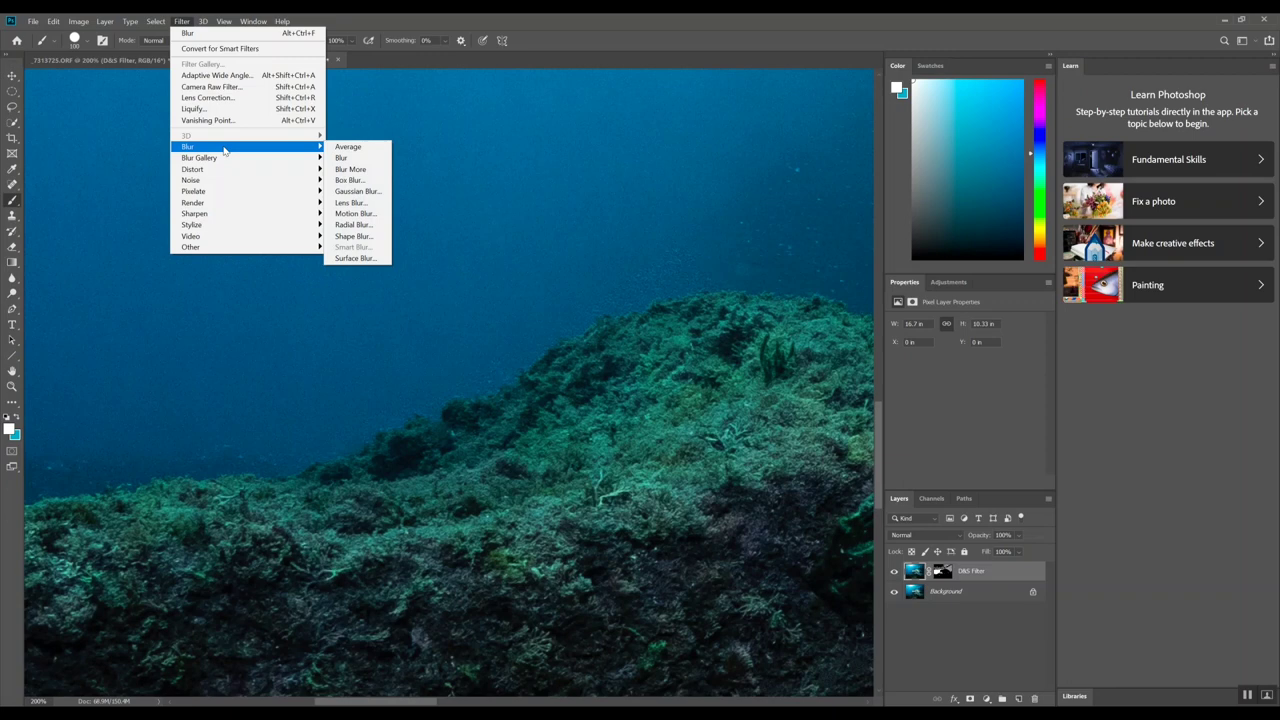
left_click(352, 191)
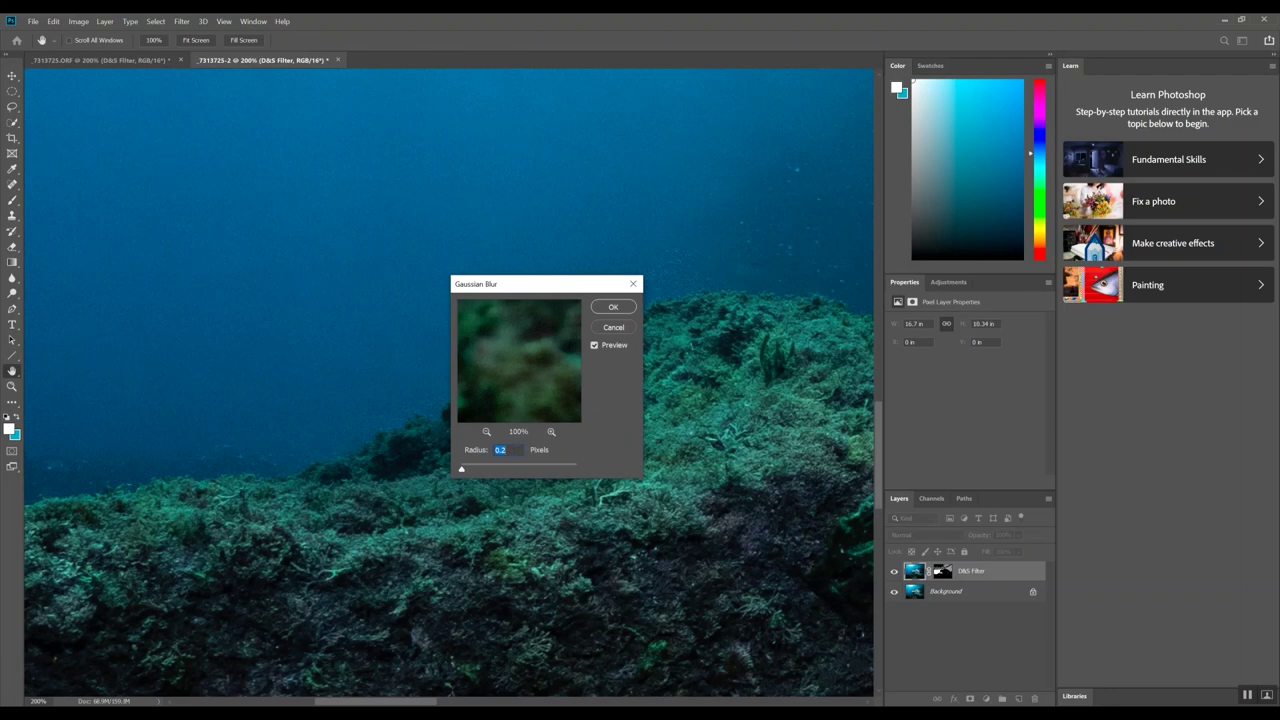
type("1")
type(".1")
left_click(612, 307)
key("b")
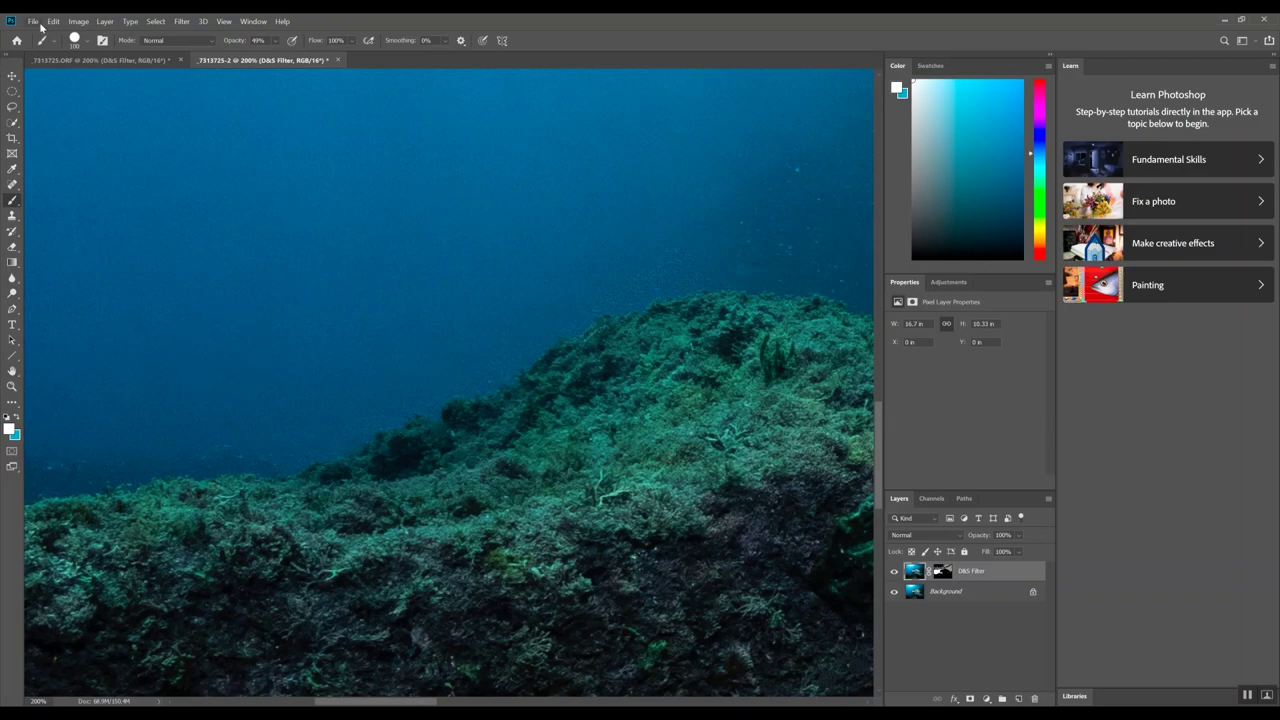
Zoom out to the whole turtle photo and save the document as _7313725-Edit-2.tif.
key("ctrl+minus")
key("ctrl+minus")
key("ctrl+minus")
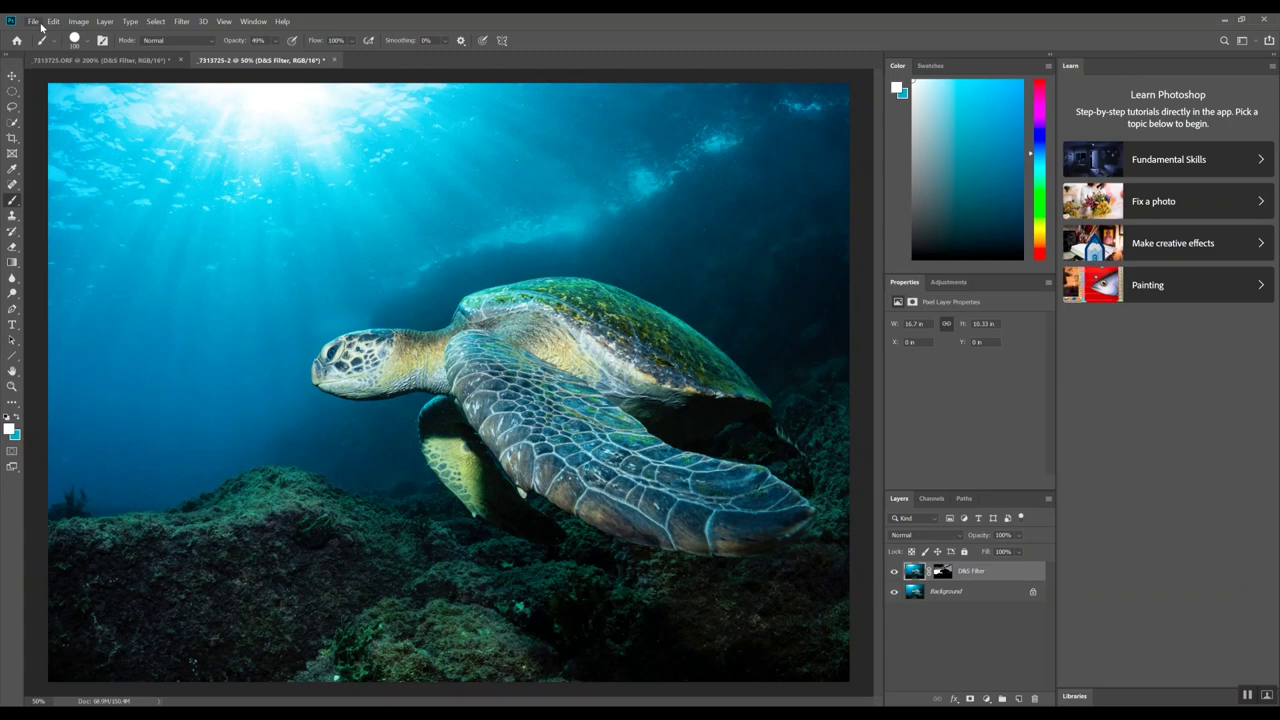
left_click(33, 22)
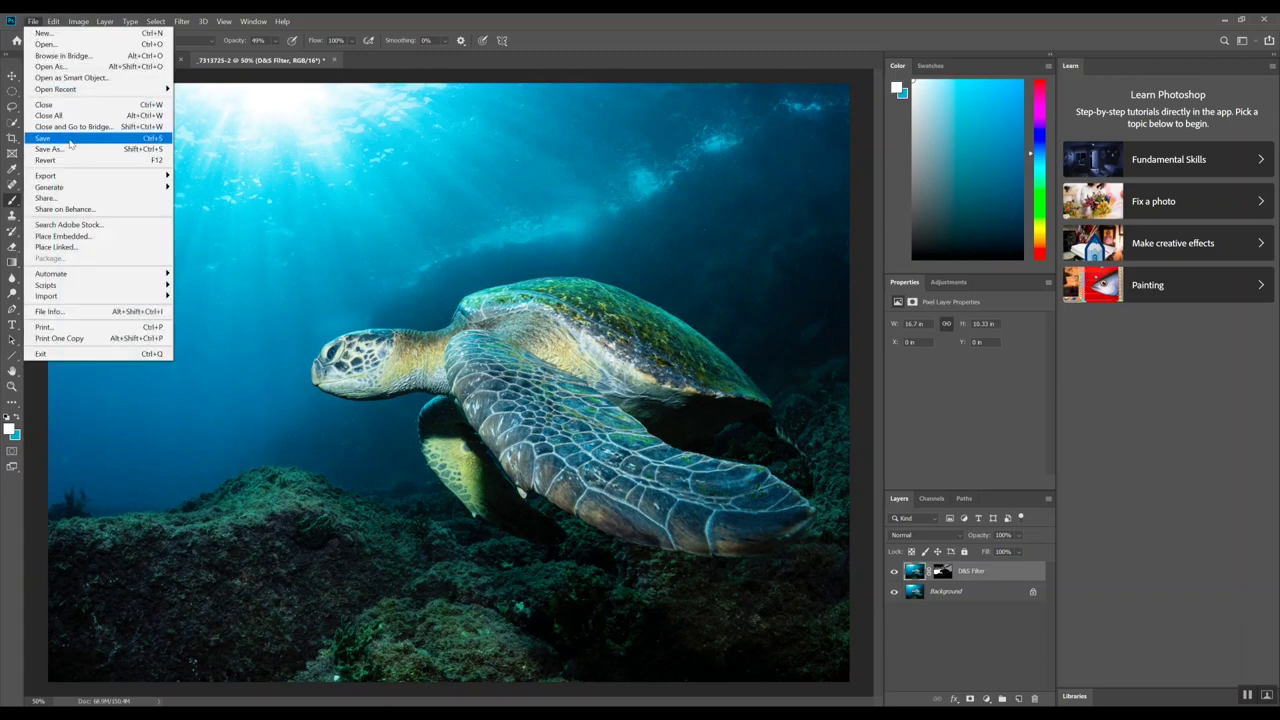
left_click(70, 140)
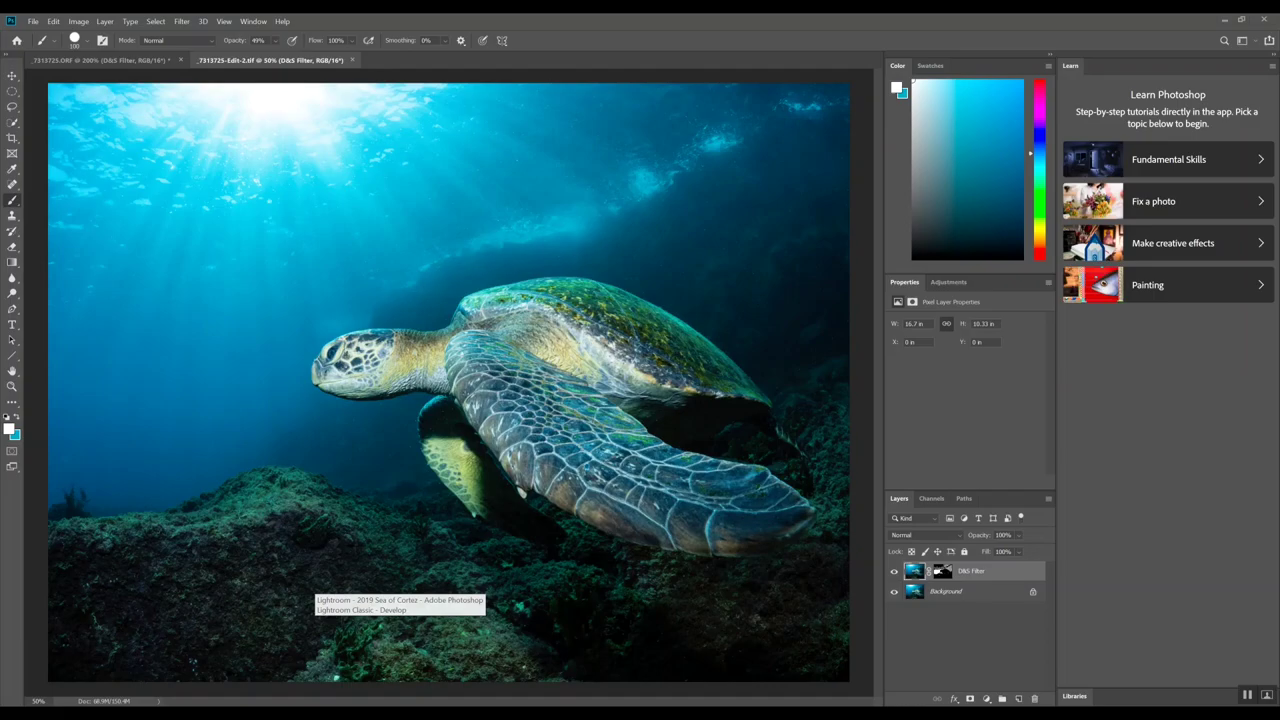
Return to Lightroom Classic and select the _7313725-Edit-2.tif thumbnail in the filmstrip.
key("alt+Tab")
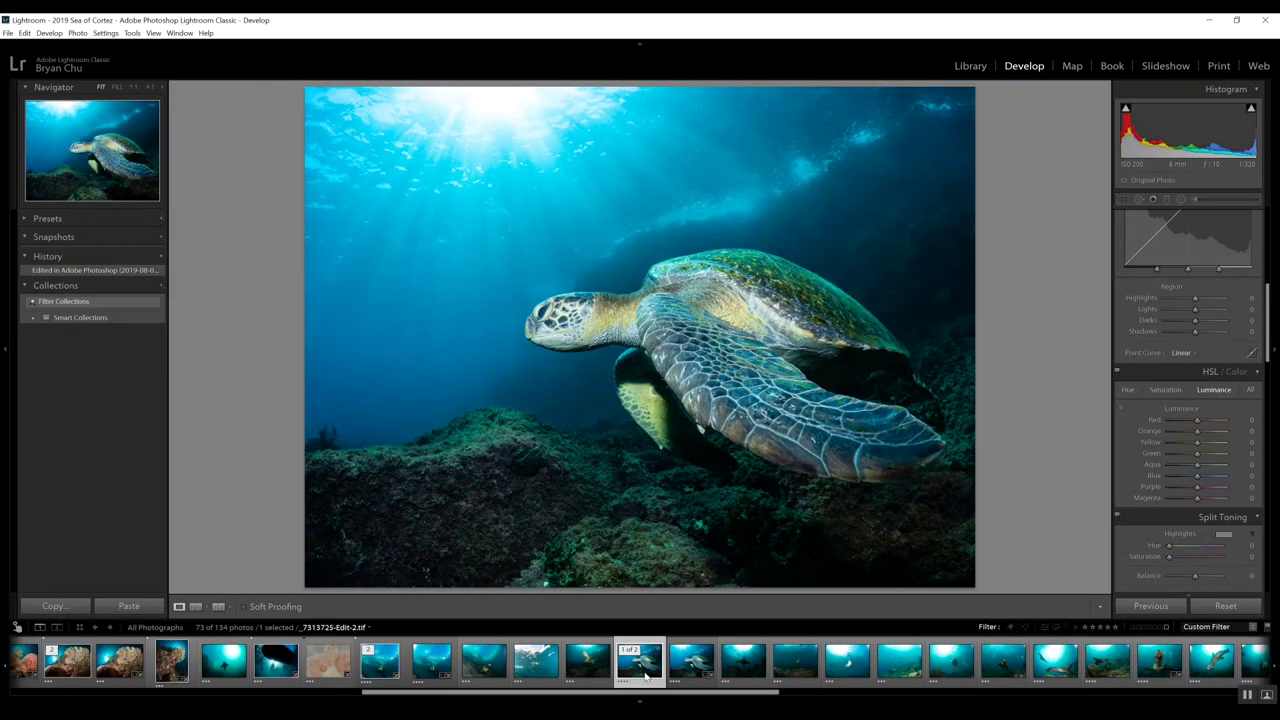
left_click(694, 684)
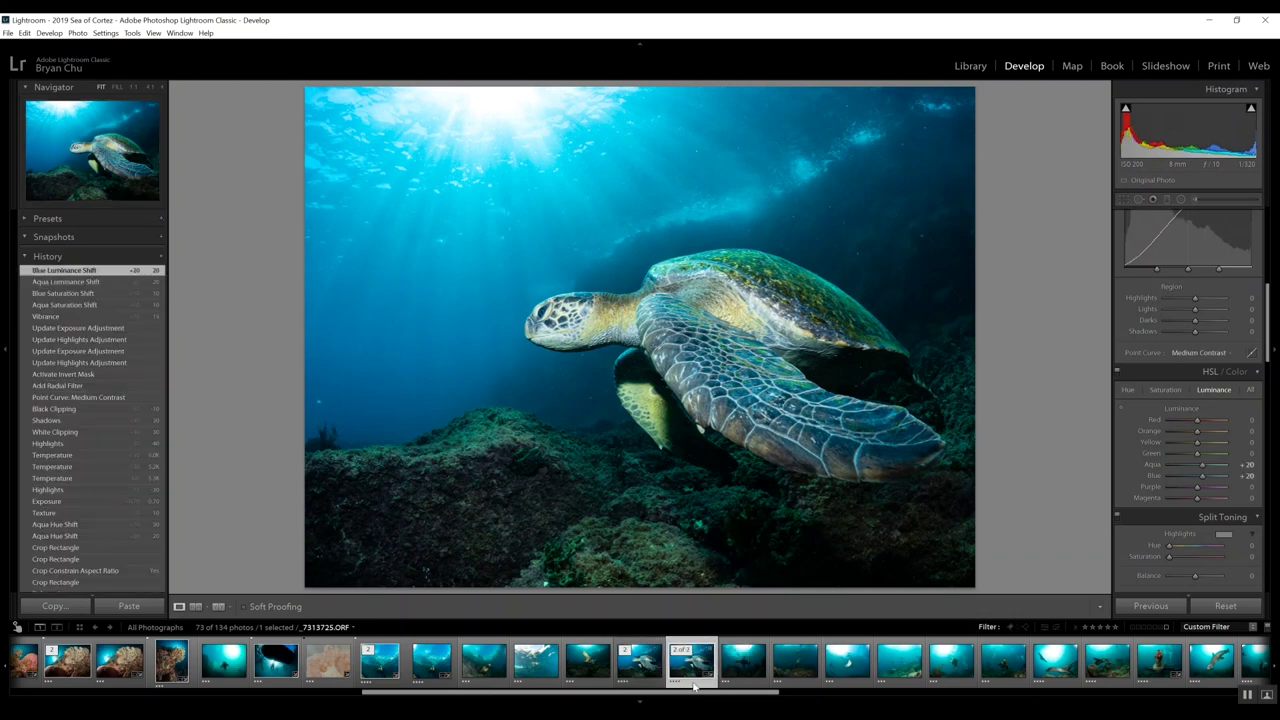
left_click(640, 680)
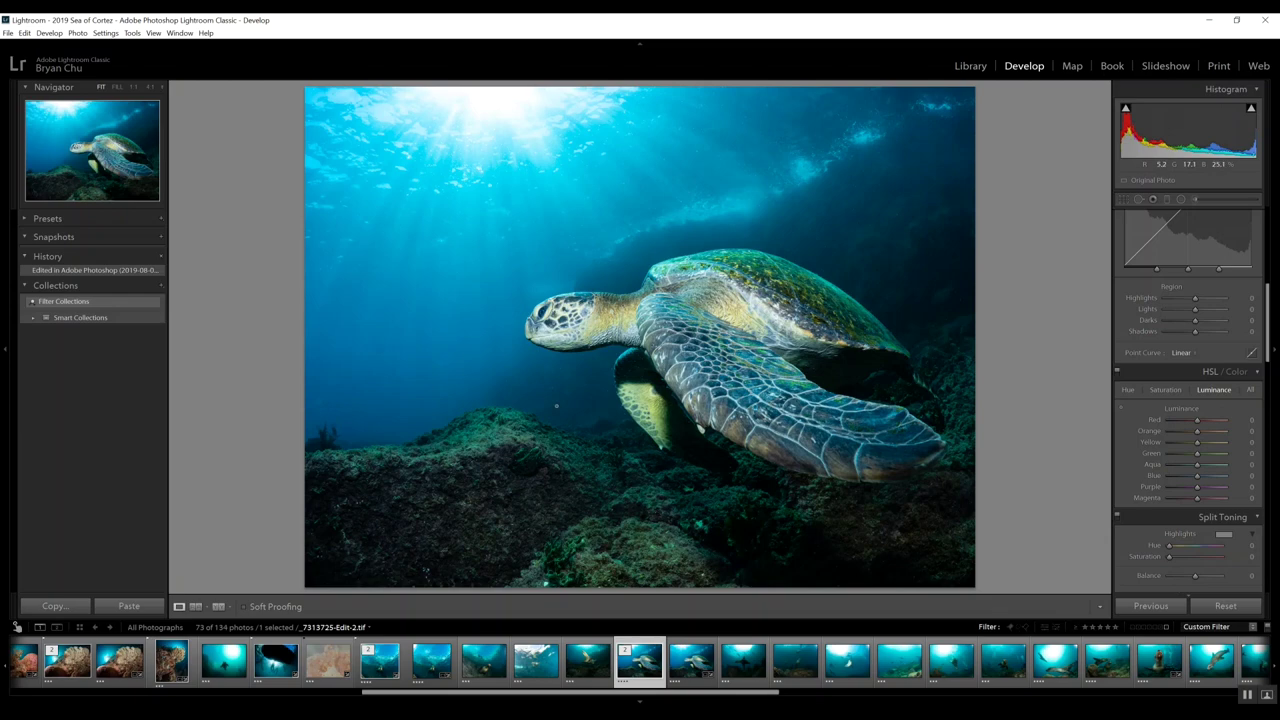
key("ctrl+equal")
key("ctrl+equal")
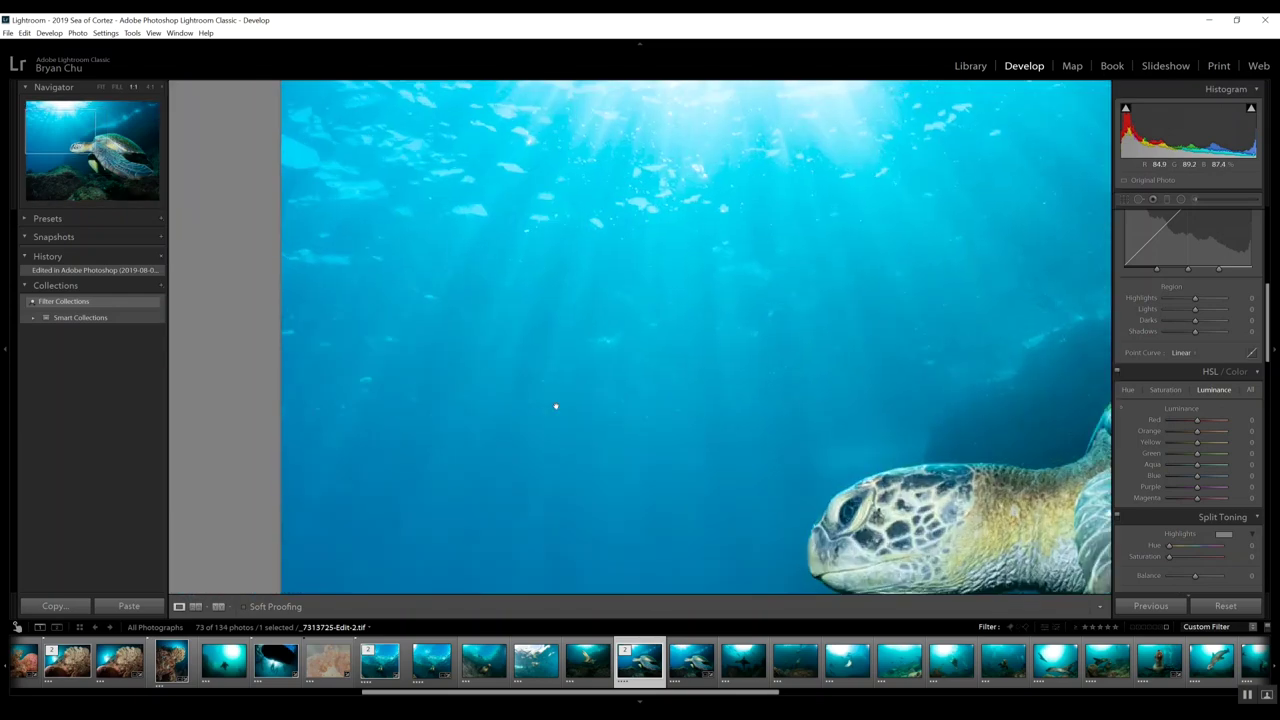
key("ctrl+equal")
left_click_drag(935, 479, 711, 166)
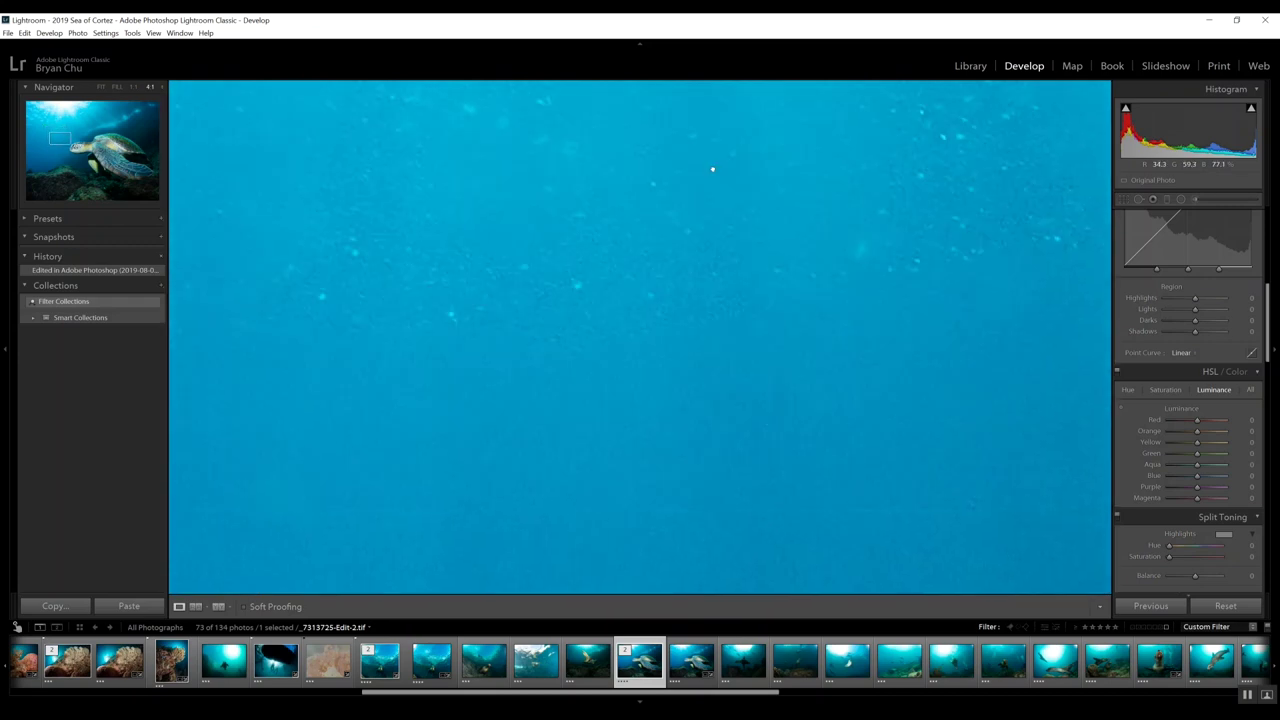
left_click_drag(893, 367, 711, 271)
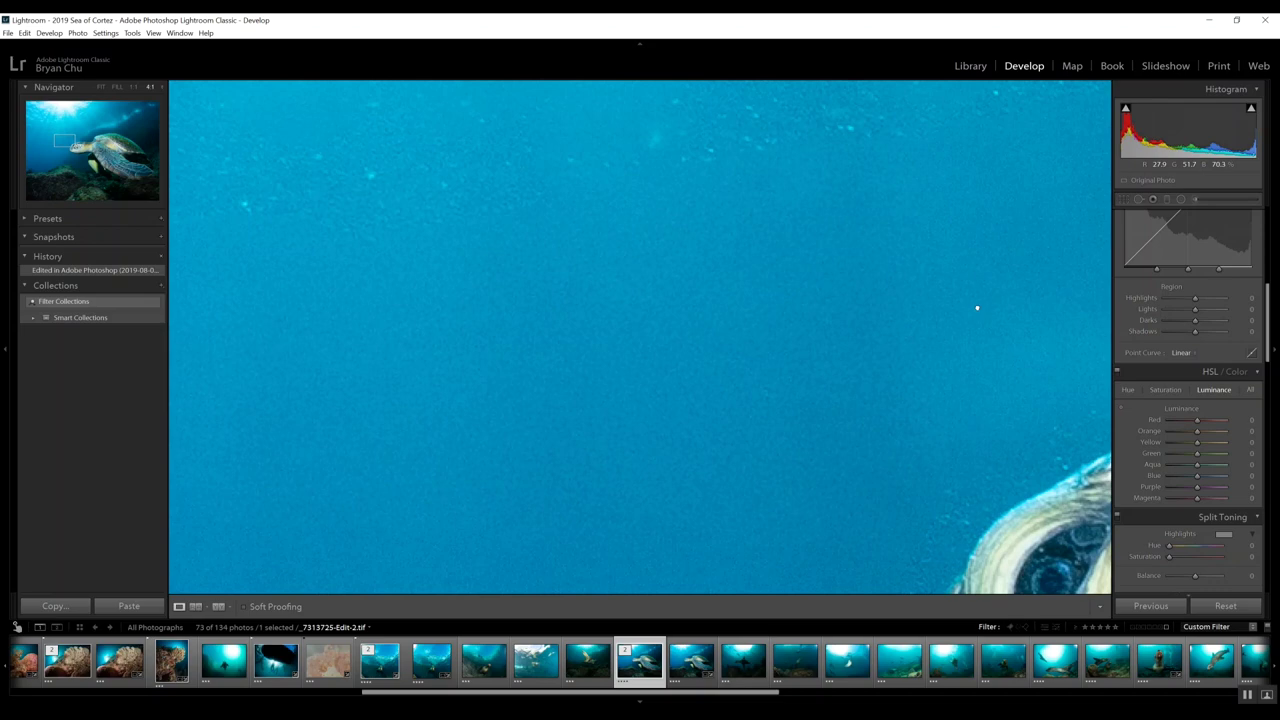
left_click_drag(974, 303, 731, 180)
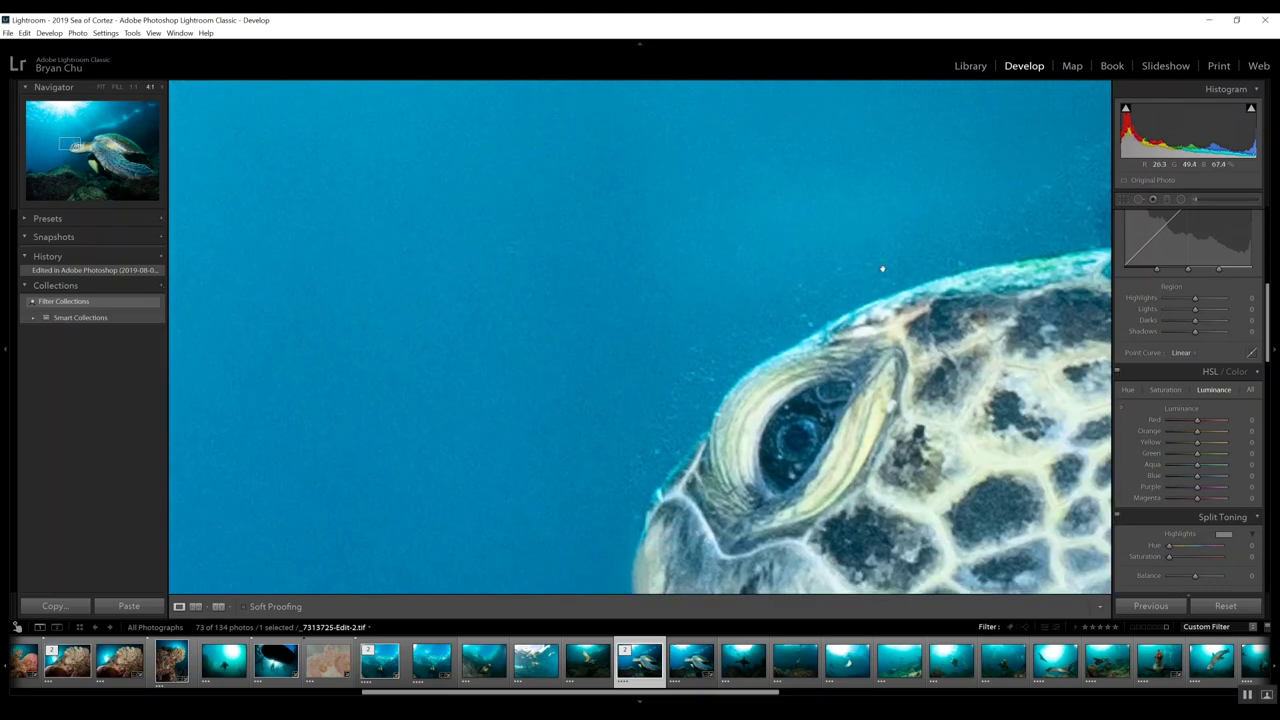
left_click_drag(882, 268, 662, 98)
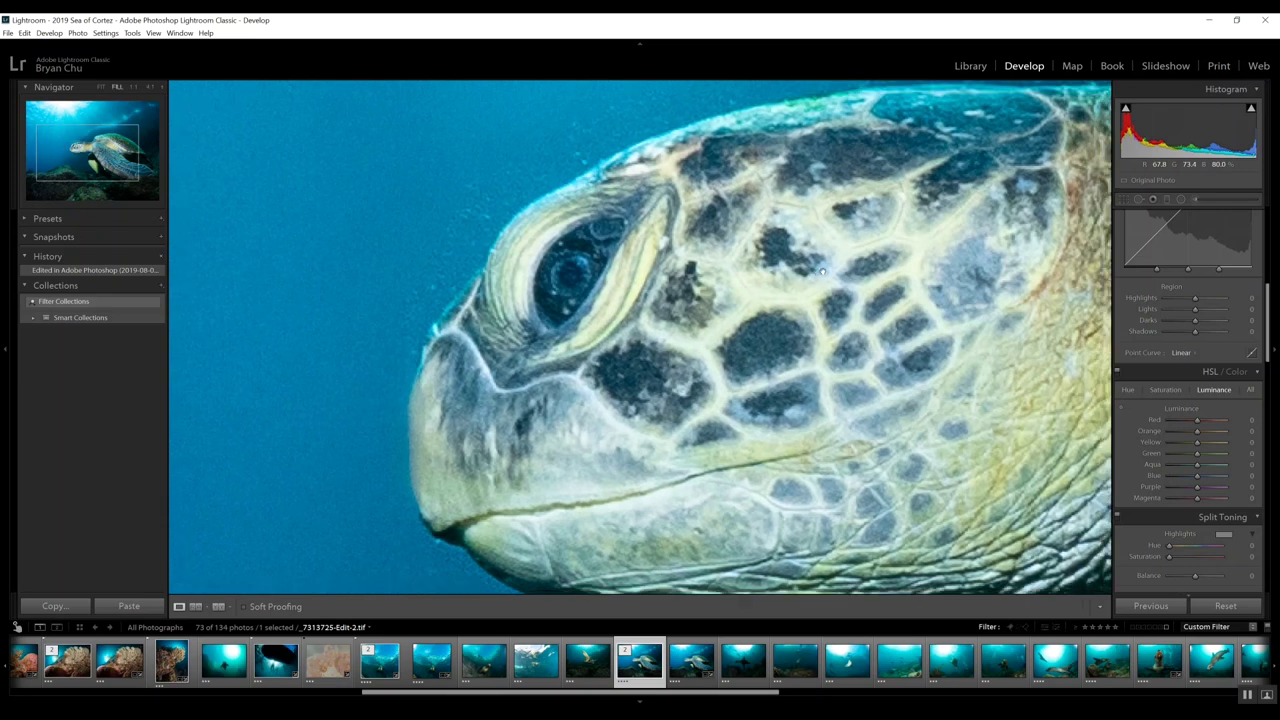
left_click(824, 274)
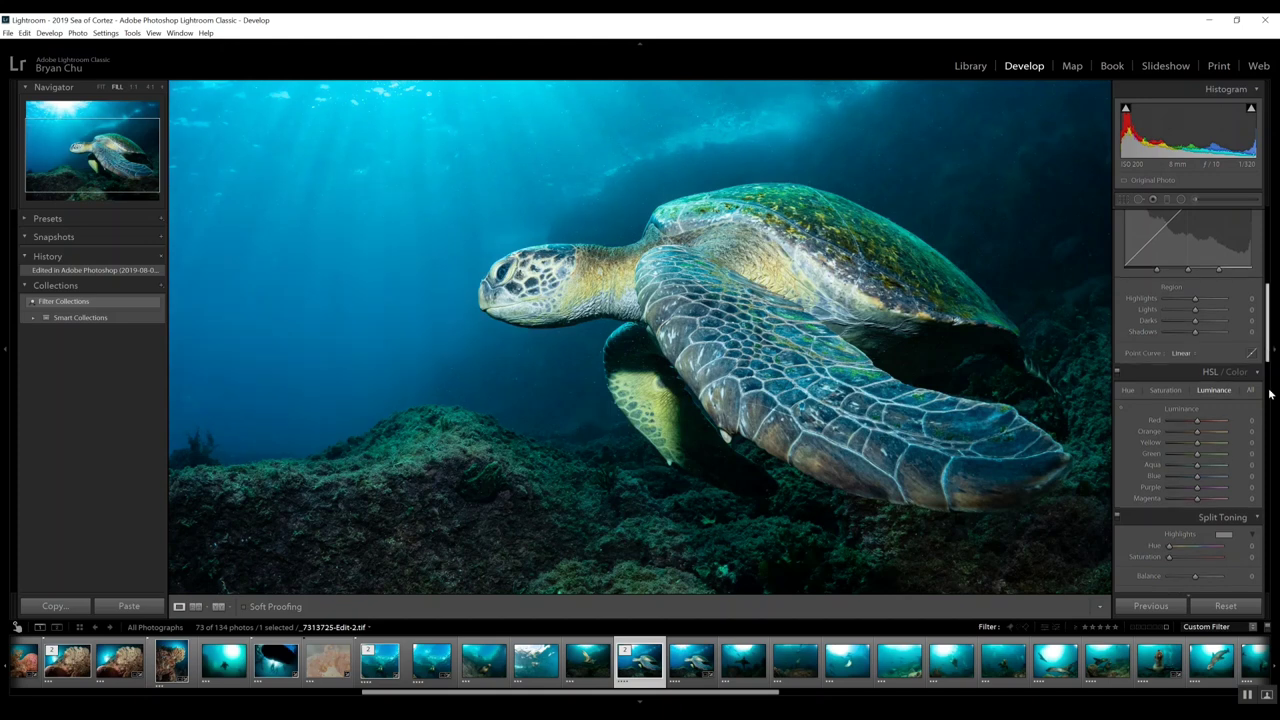
Set Luminance noise reduction to 15 in the Detail panel and fit the photo to the view.
left_click_drag(1268, 352, 1268, 468)
scroll(1266, 440, "up", 2)
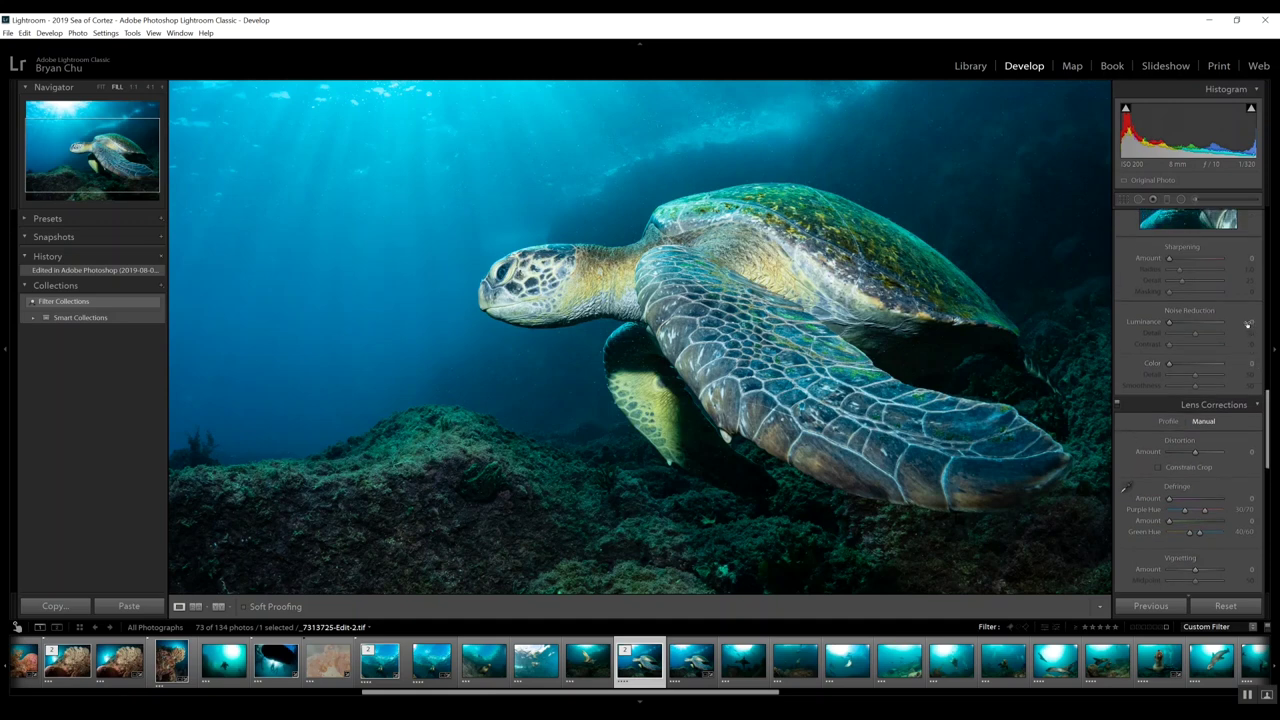
left_click(1247, 323)
type("15")
key("Return")
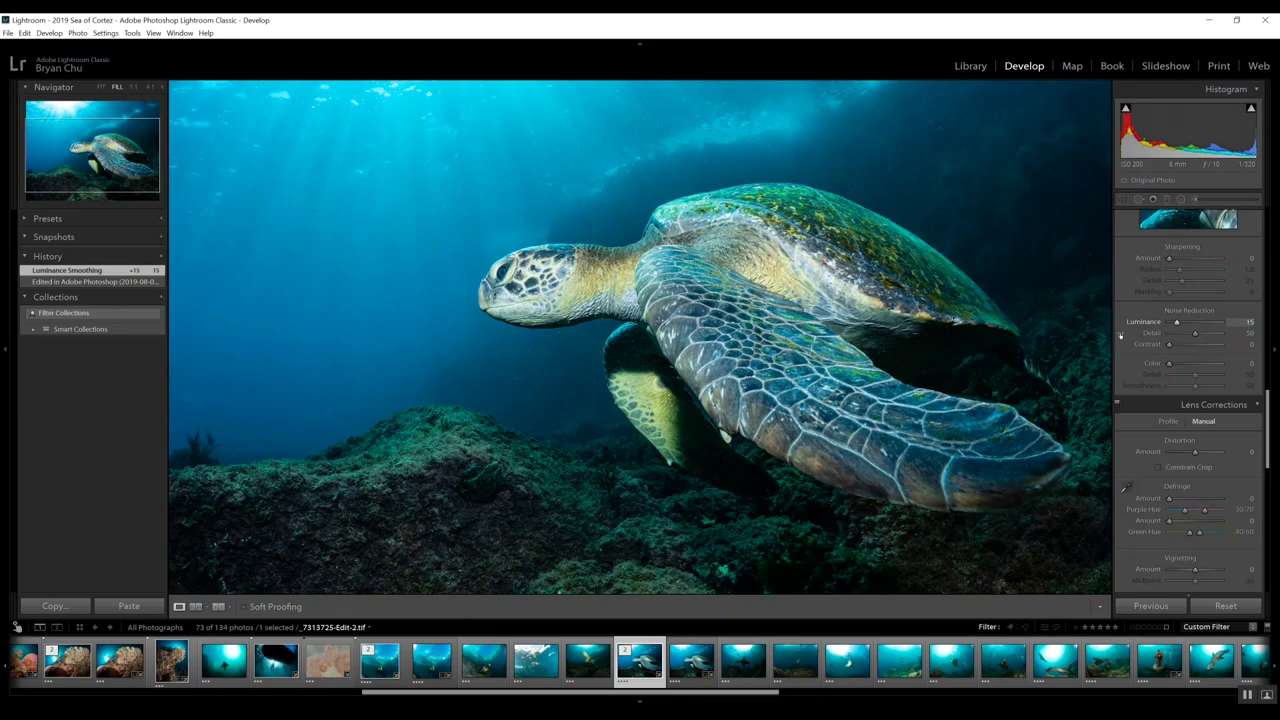
left_click(1087, 332)
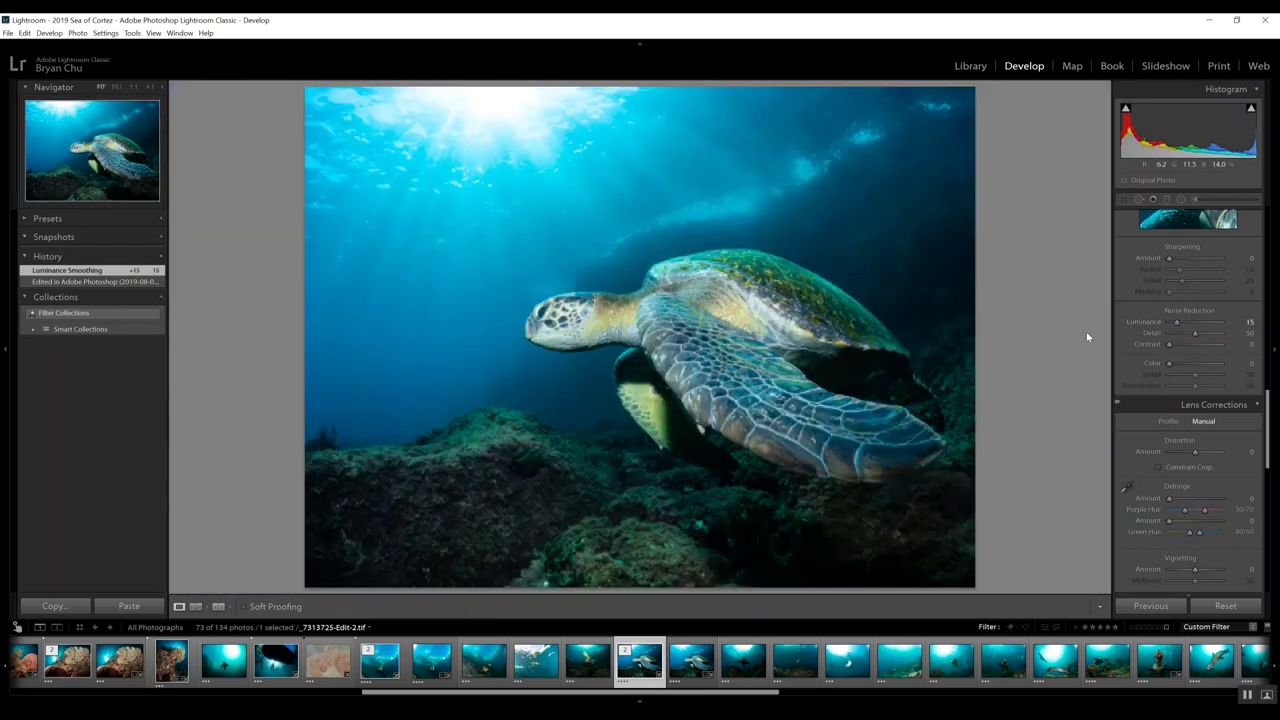